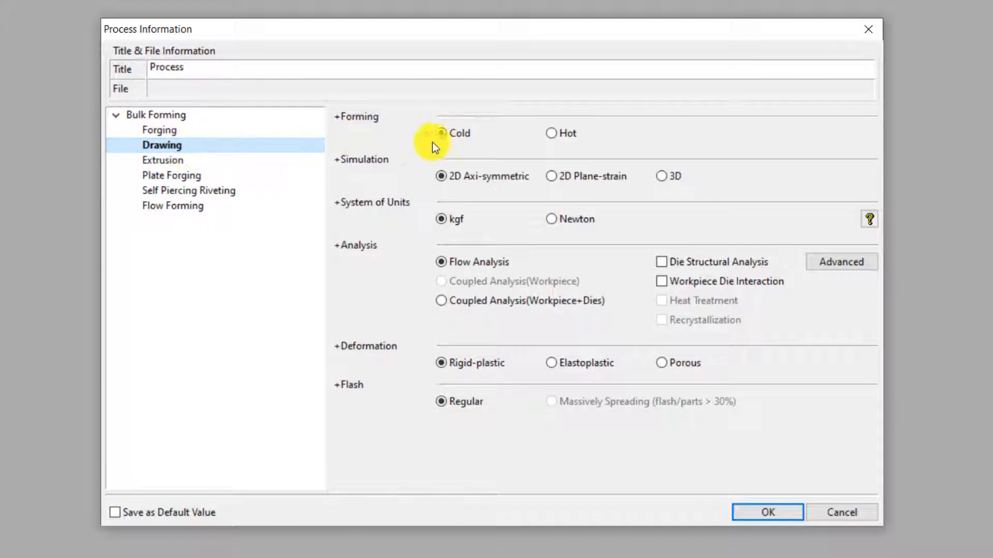
Step: Set up a cold 2D axi-symmetric flow analysis with Newton units and elastoplastic deformation
{"action": "left_click", "coordinate": [452, 138]}
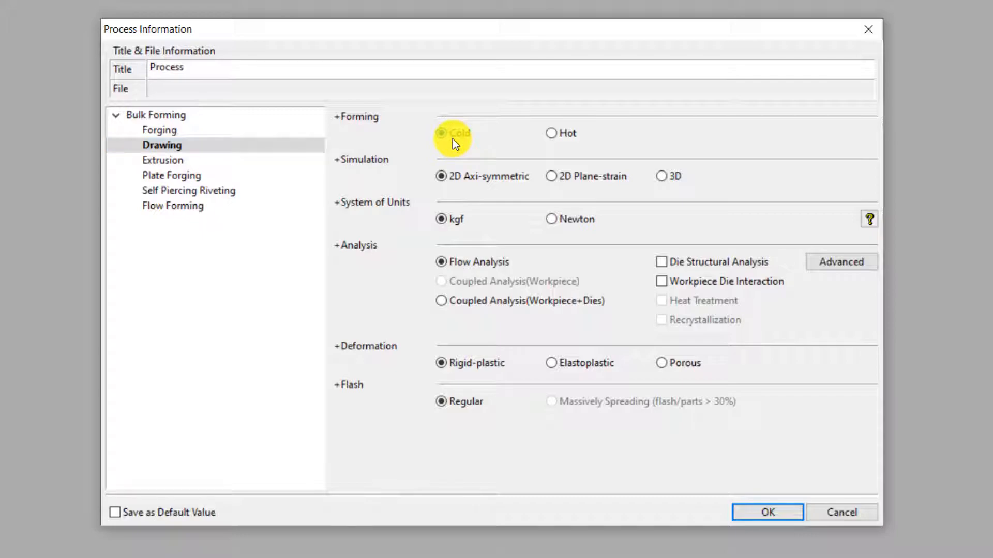
{"action": "left_click", "coordinate": [455, 175]}
{"action": "left_click", "coordinate": [554, 222]}
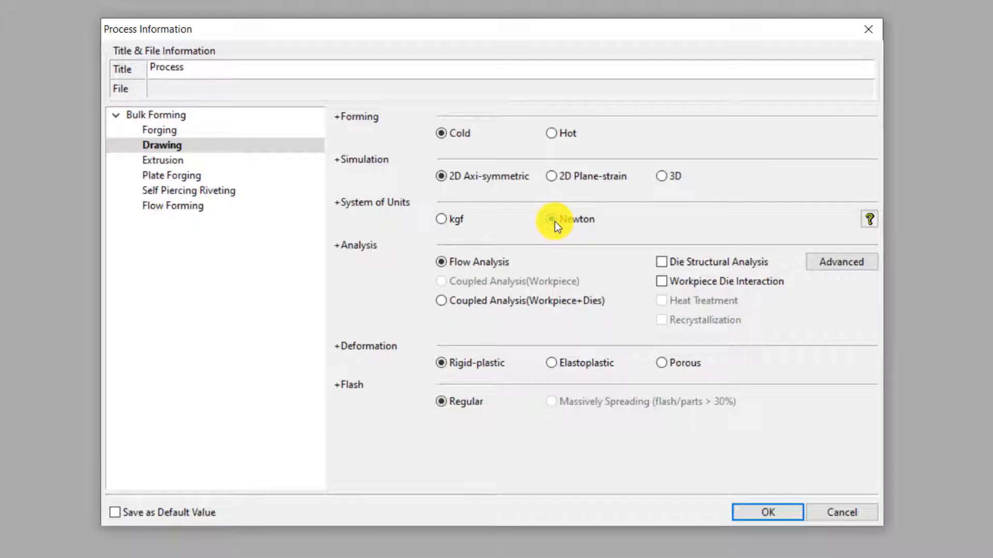
{"action": "left_click", "coordinate": [497, 263]}
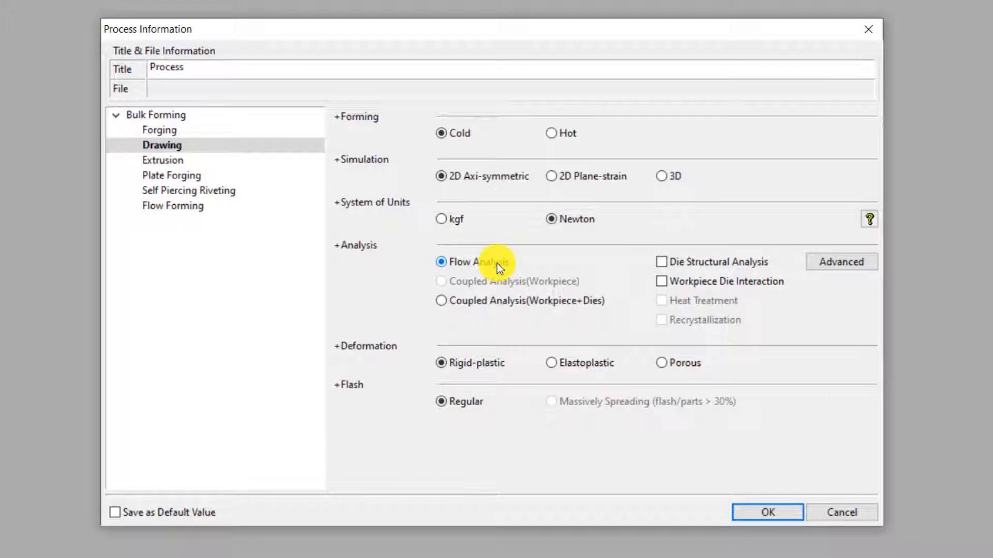
{"action": "left_click", "coordinate": [551, 363]}
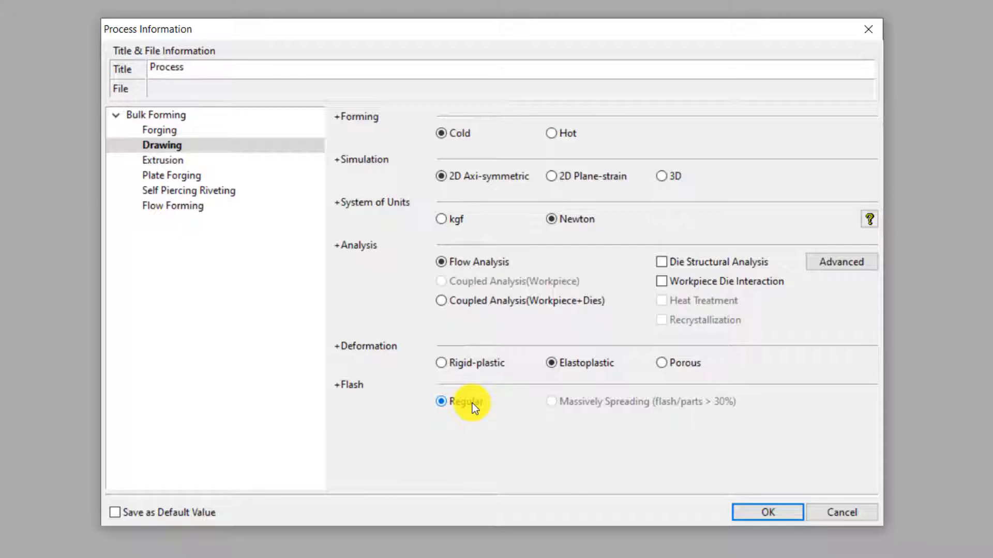
{"action": "left_click", "coordinate": [740, 512]}
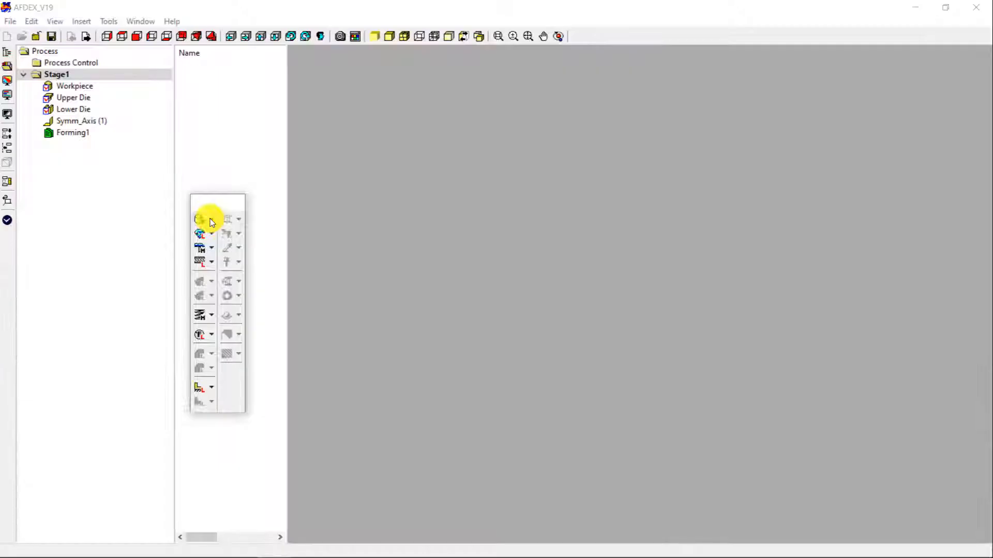
Step: Import the models from Desktop > Drawing > 2D_ex01.dxf and decline the automatic process setup
{"action": "left_click", "coordinate": [211, 222]}
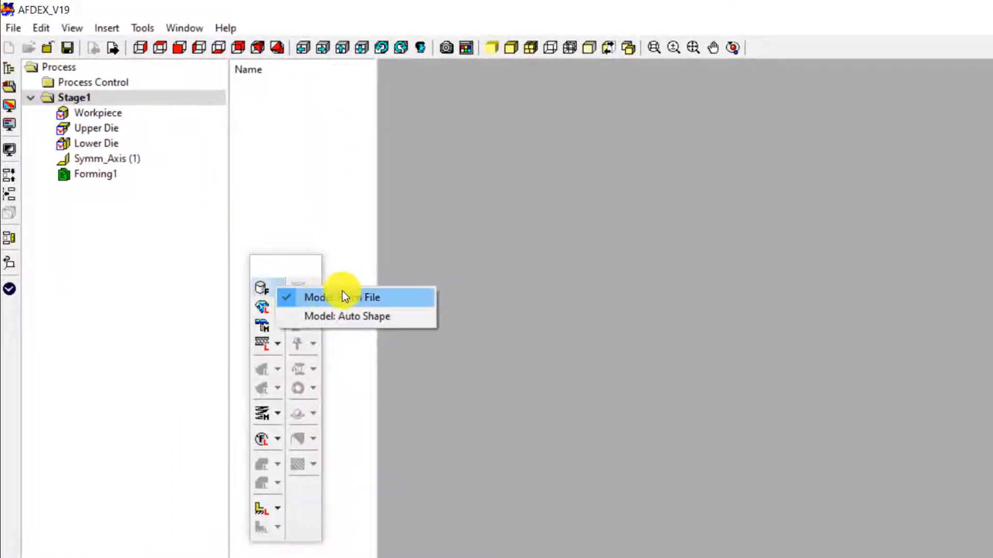
{"action": "left_click", "coordinate": [344, 297]}
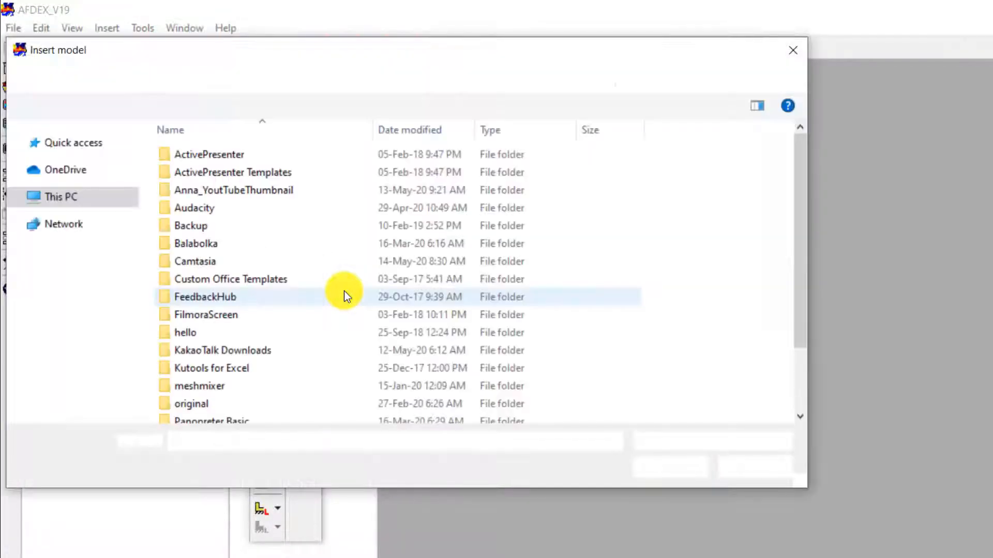
{"action": "left_click", "coordinate": [73, 236]}
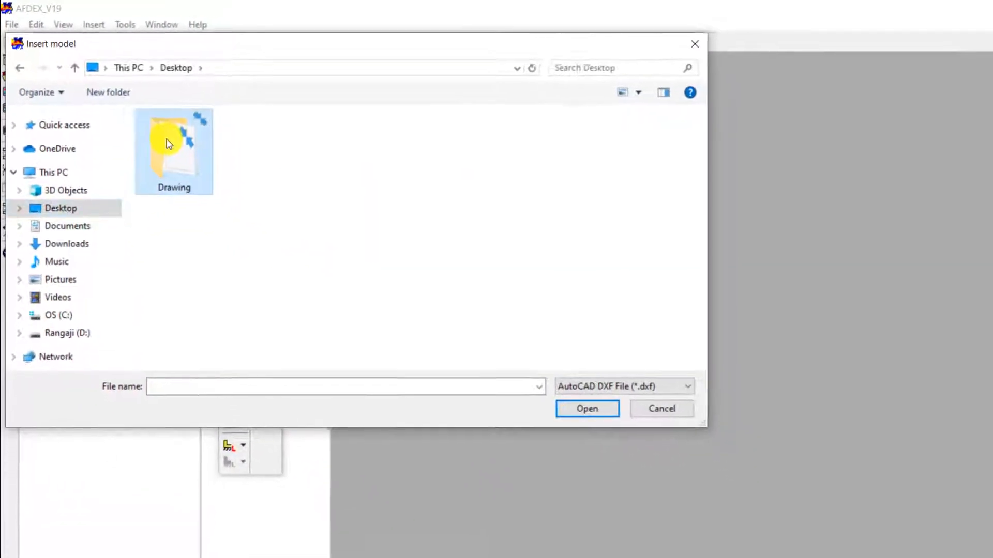
{"action": "double_click", "coordinate": [168, 144]}
{"action": "left_click", "coordinate": [188, 133]}
{"action": "left_click", "coordinate": [588, 410]}
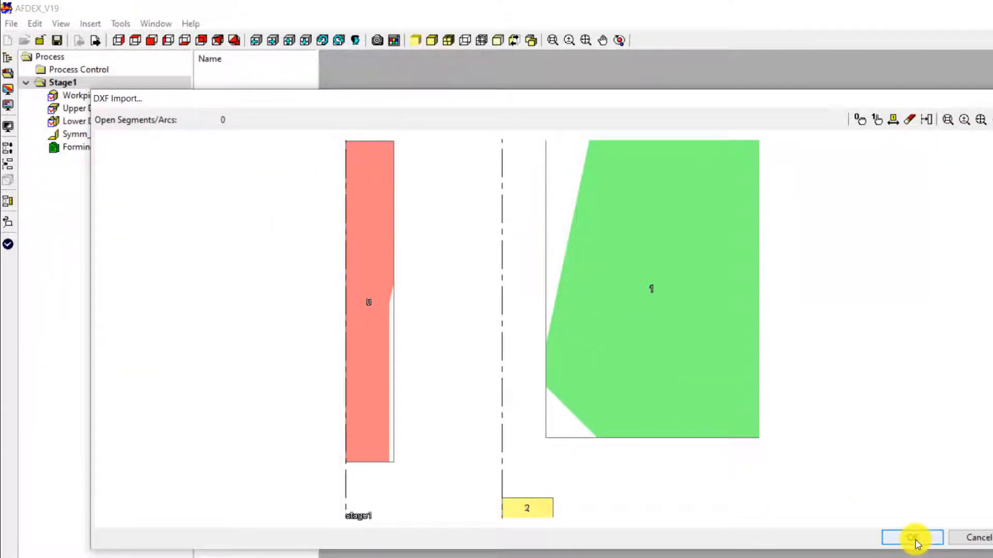
{"action": "left_click", "coordinate": [913, 540]}
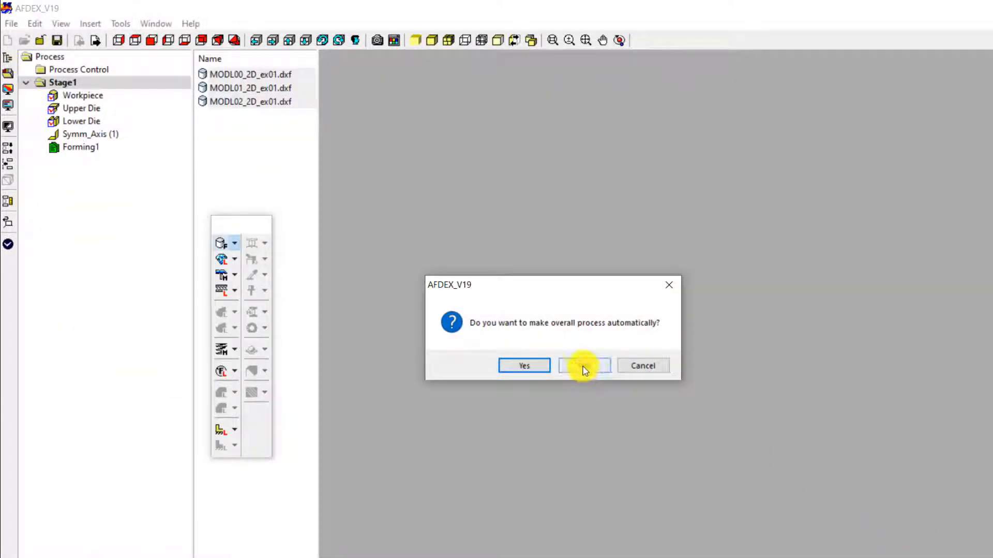
{"action": "left_click", "coordinate": [582, 367]}
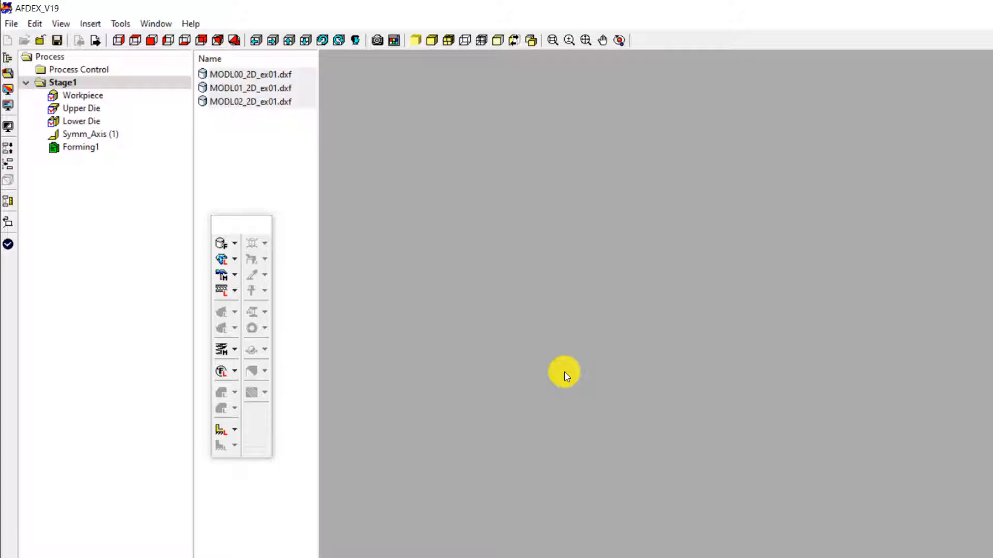
Step: Load AISI_1010(T=20C) from the Steel section of the material library
{"action": "left_click", "coordinate": [236, 262]}
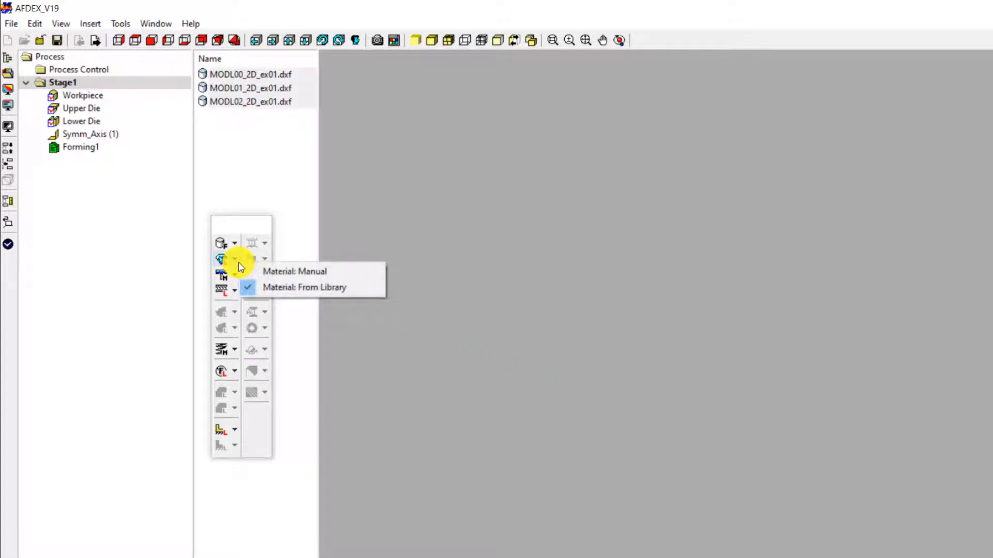
{"action": "left_click", "coordinate": [289, 289]}
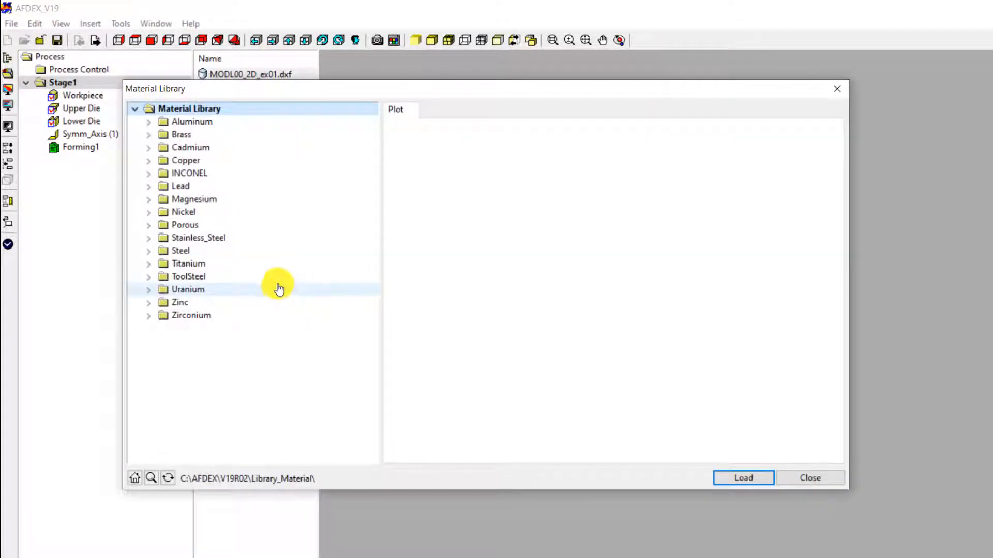
{"action": "left_click", "coordinate": [151, 253]}
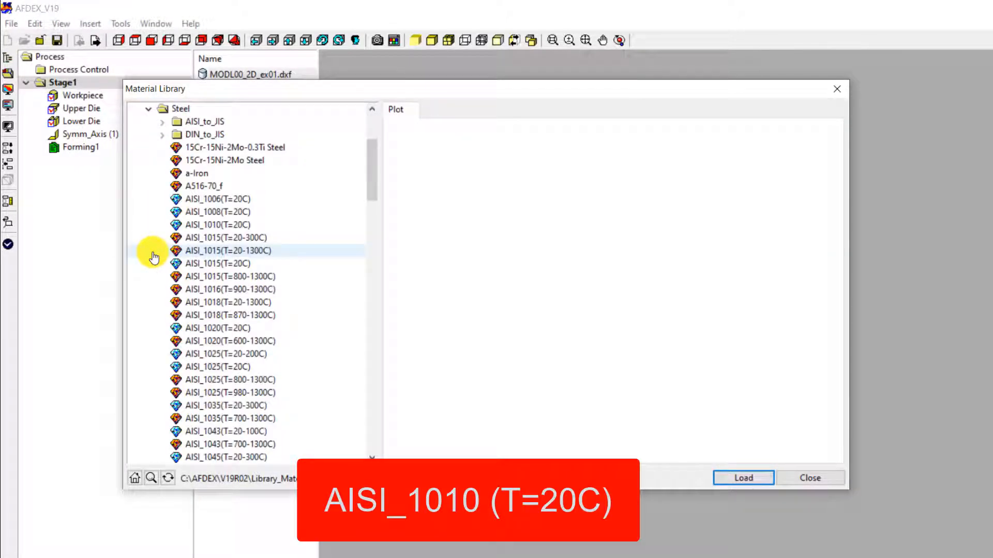
{"action": "left_click", "coordinate": [231, 227]}
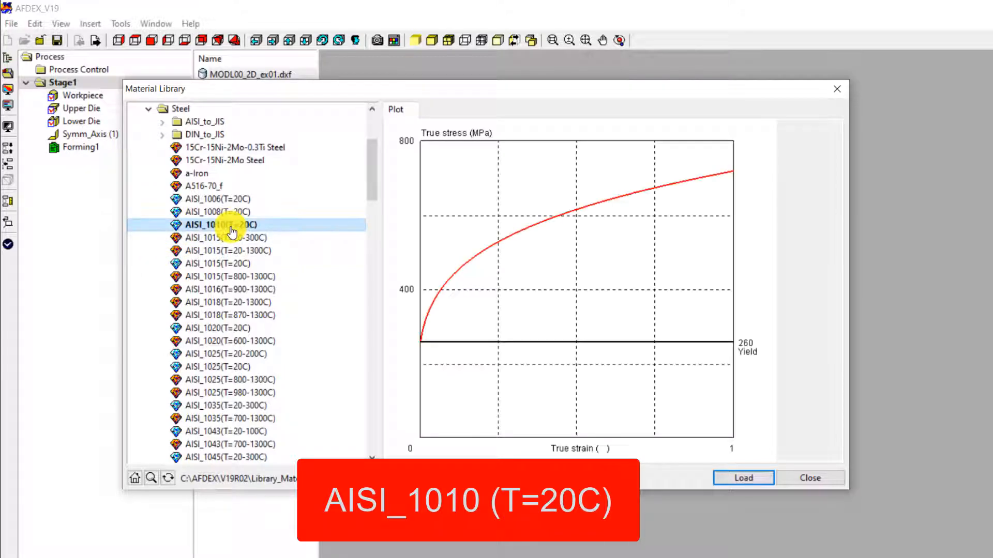
{"action": "left_click", "coordinate": [720, 480]}
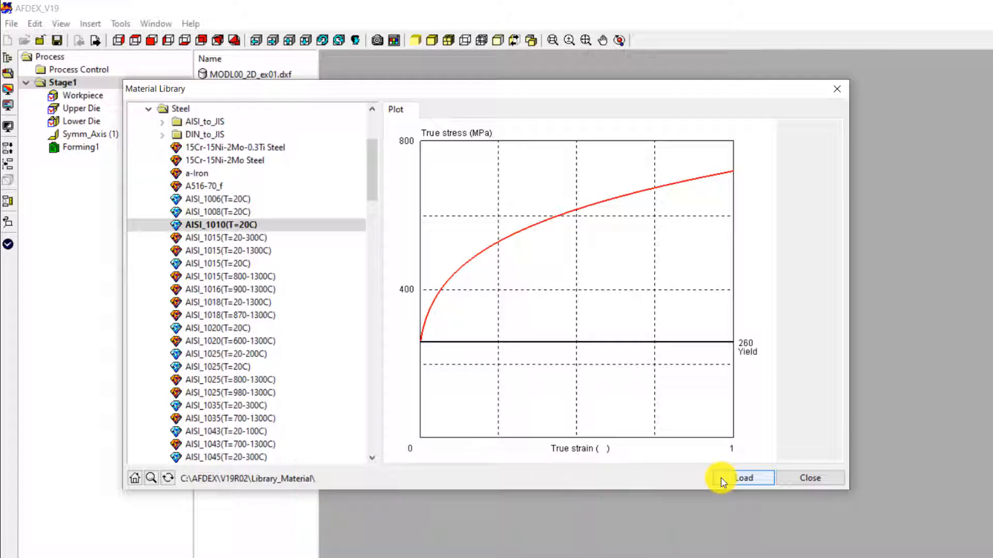
{"action": "left_click", "coordinate": [808, 478]}
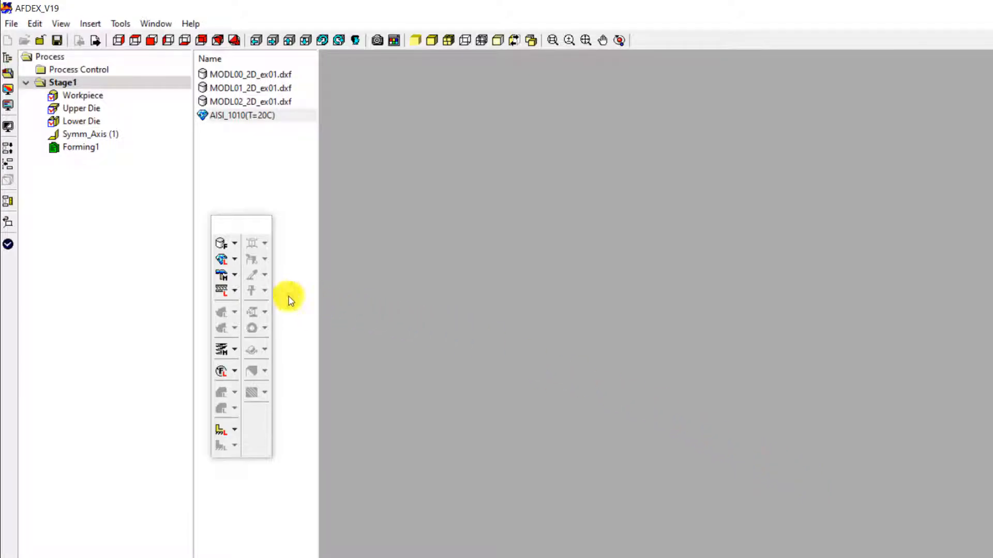
Step: Define a manual press motion with a y translational velocity of -1000
{"action": "left_click", "coordinate": [237, 275]}
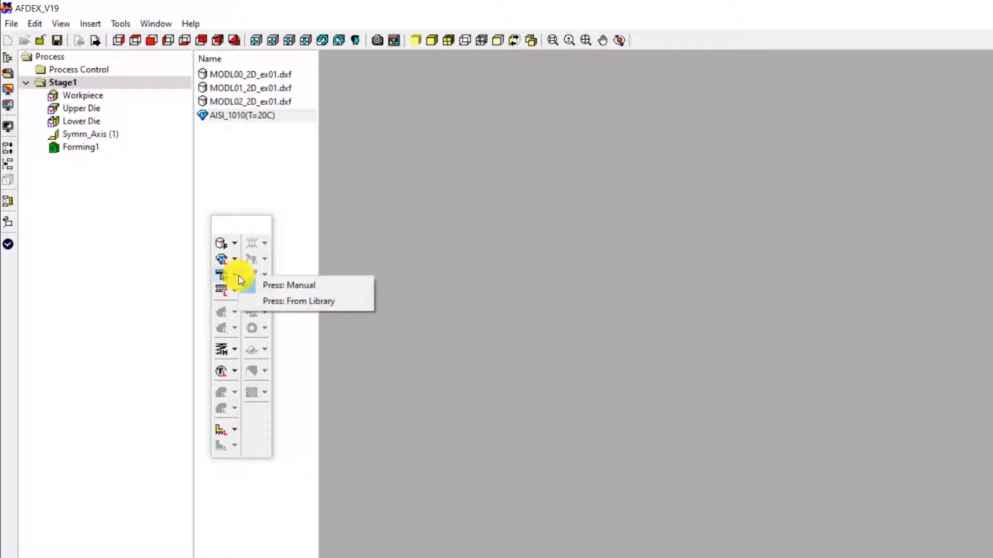
{"action": "left_click", "coordinate": [291, 283]}
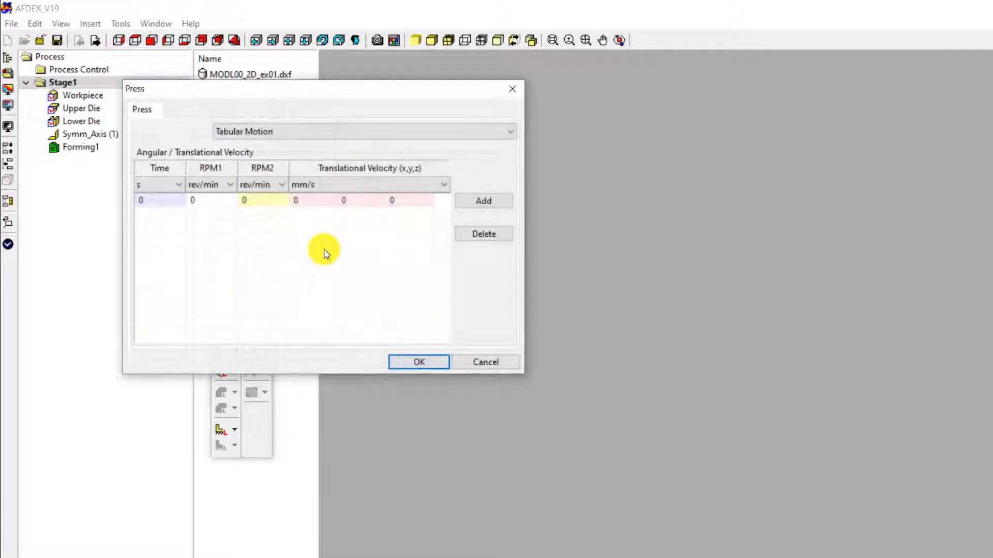
{"action": "double_click", "coordinate": [358, 203]}
{"action": "type", "text": "-1000"}
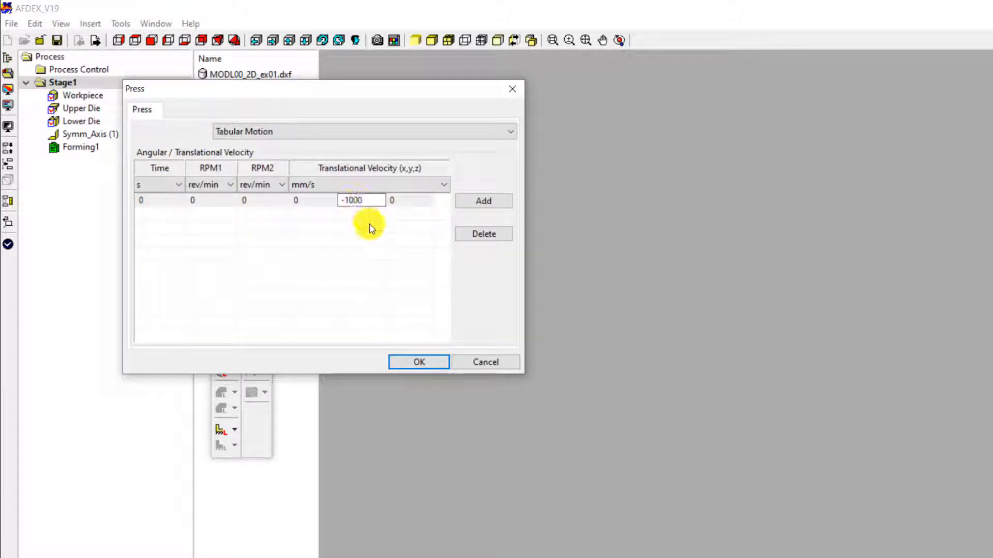
{"action": "left_click", "coordinate": [369, 286]}
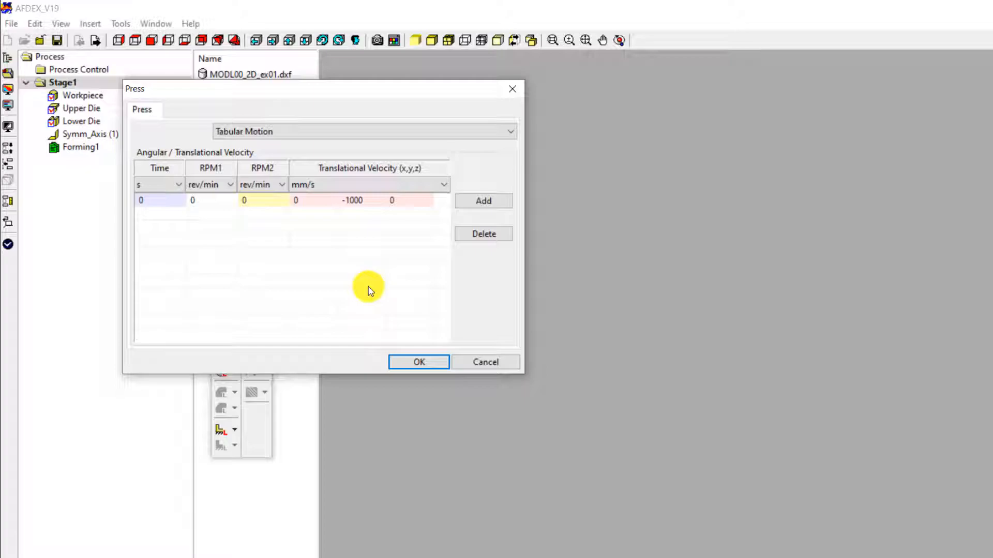
{"action": "left_click", "coordinate": [404, 361]}
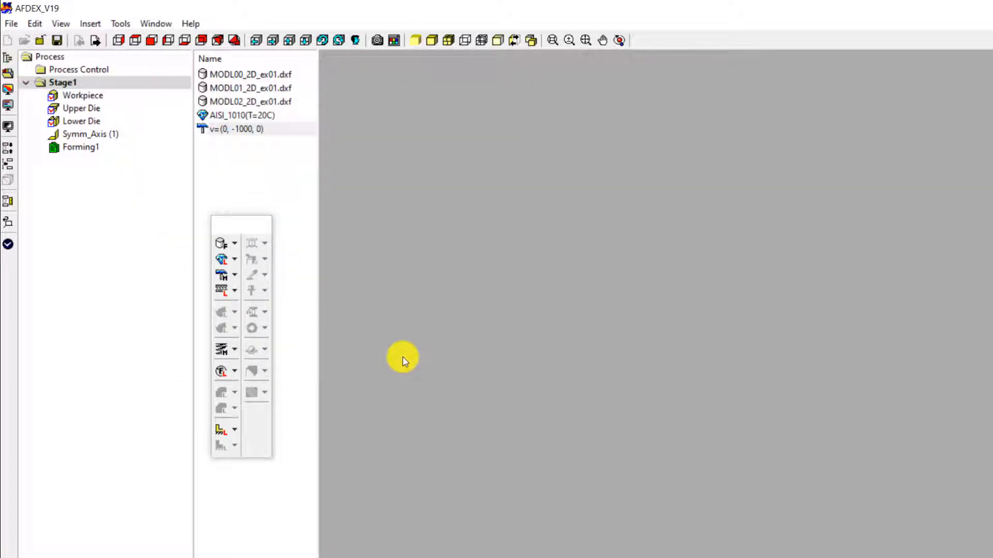
Step: Load the Soap_Cold(Steel) friction condition from the friction library
{"action": "left_click", "coordinate": [235, 293]}
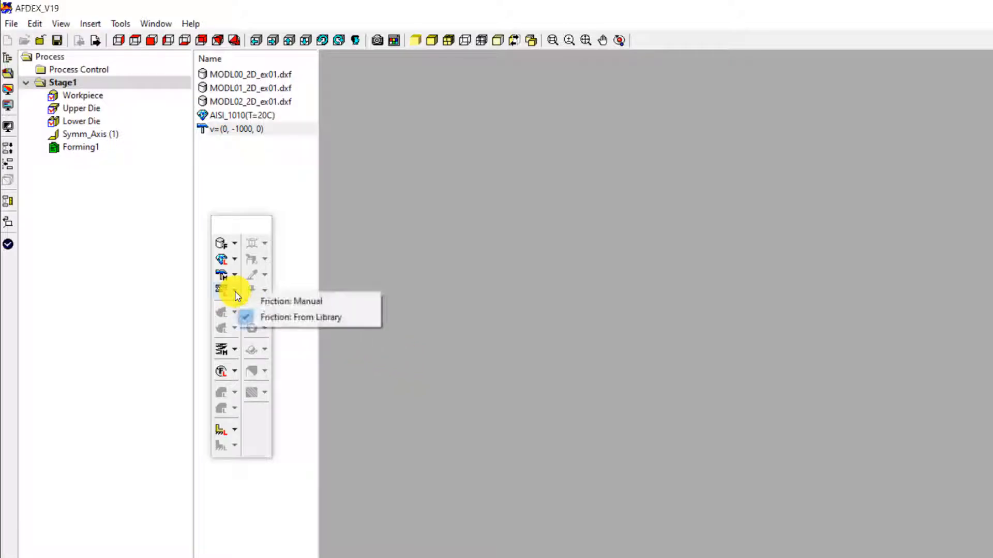
{"action": "left_click", "coordinate": [297, 320]}
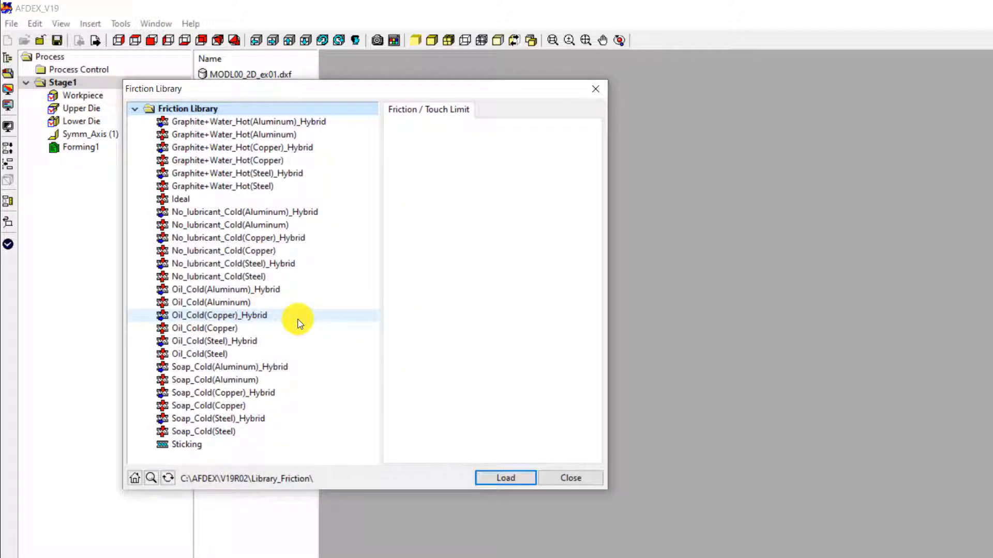
{"action": "left_click", "coordinate": [236, 436]}
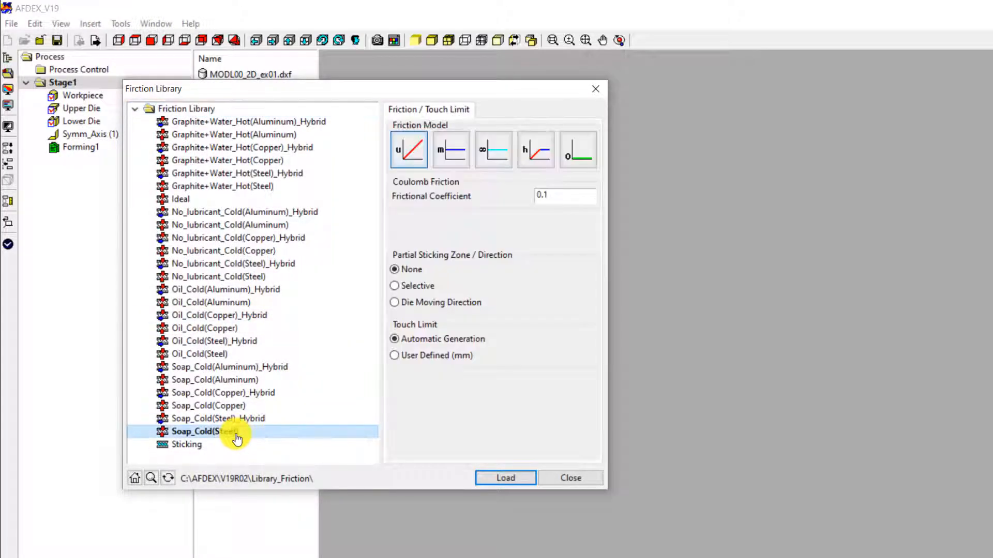
{"action": "left_click", "coordinate": [504, 478]}
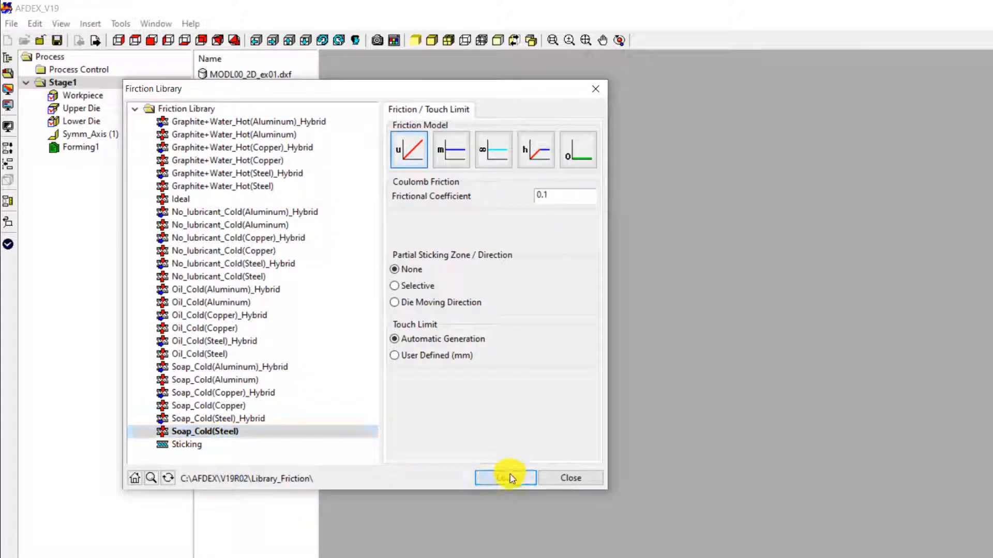
{"action": "left_click", "coordinate": [556, 477]}
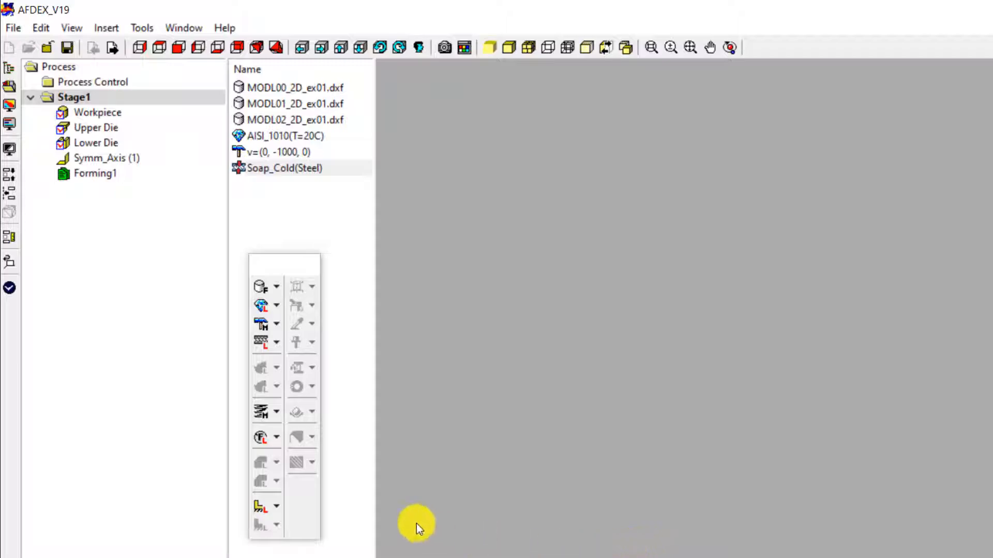
Step: Add a manually defined Non-separation die type condition
{"action": "left_click", "coordinate": [275, 411]}
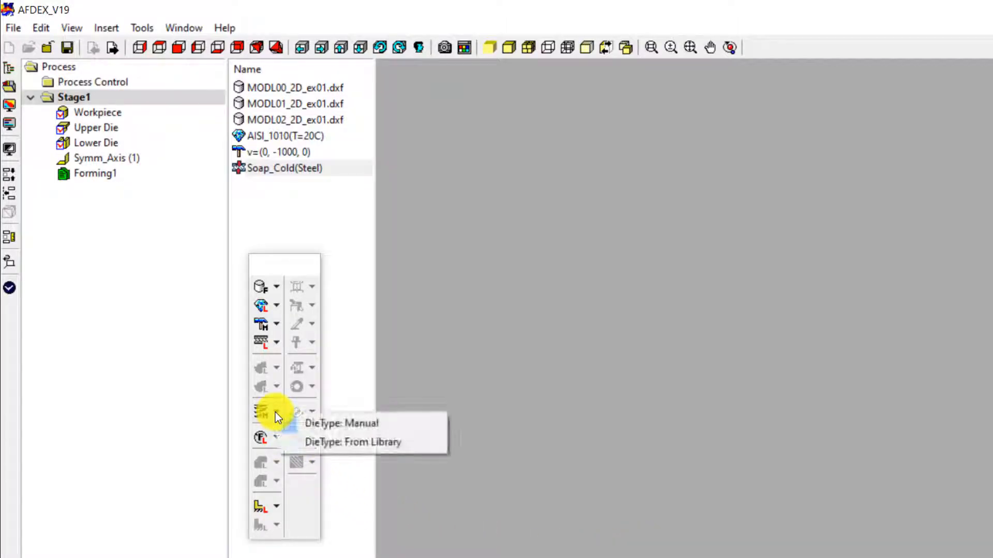
{"action": "left_click", "coordinate": [325, 423]}
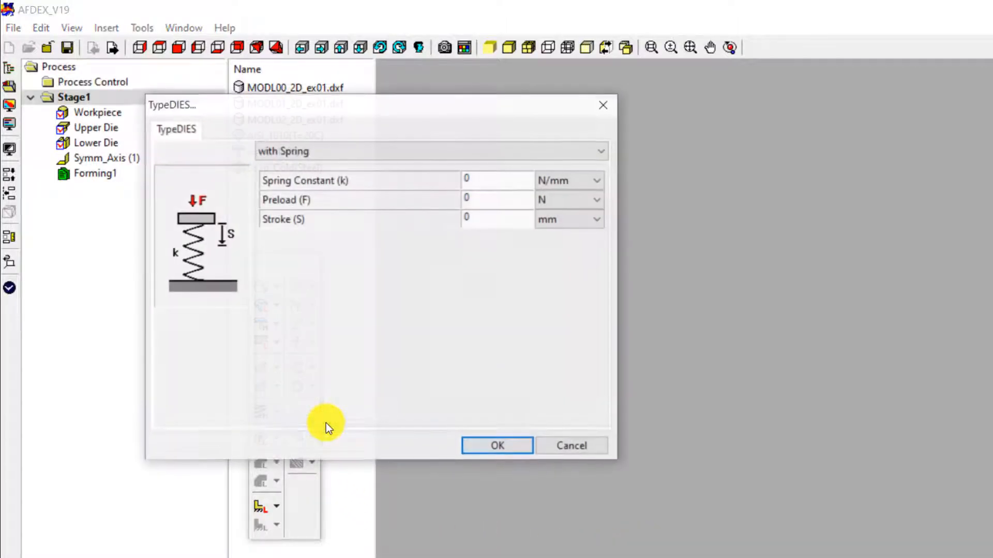
{"action": "left_click", "coordinate": [362, 150]}
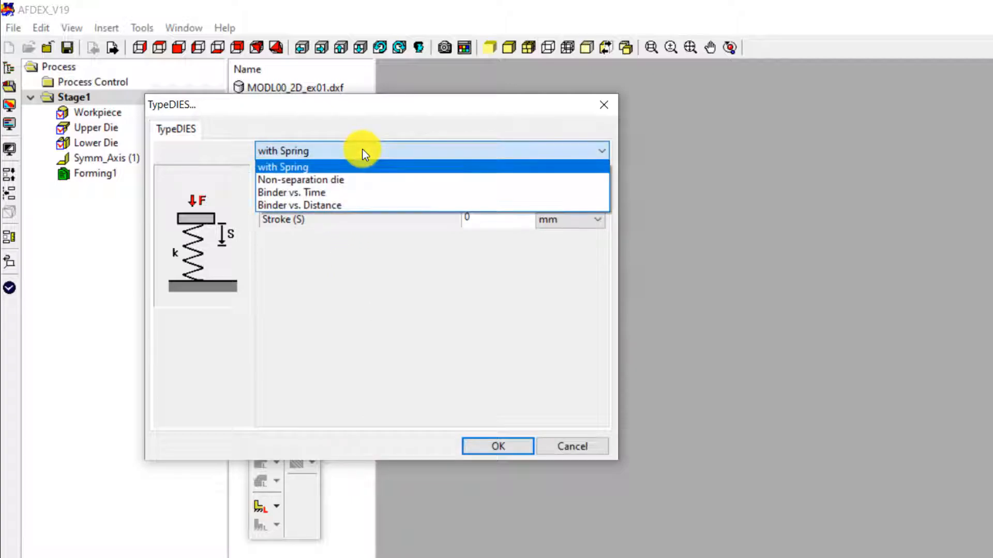
{"action": "left_click", "coordinate": [330, 179]}
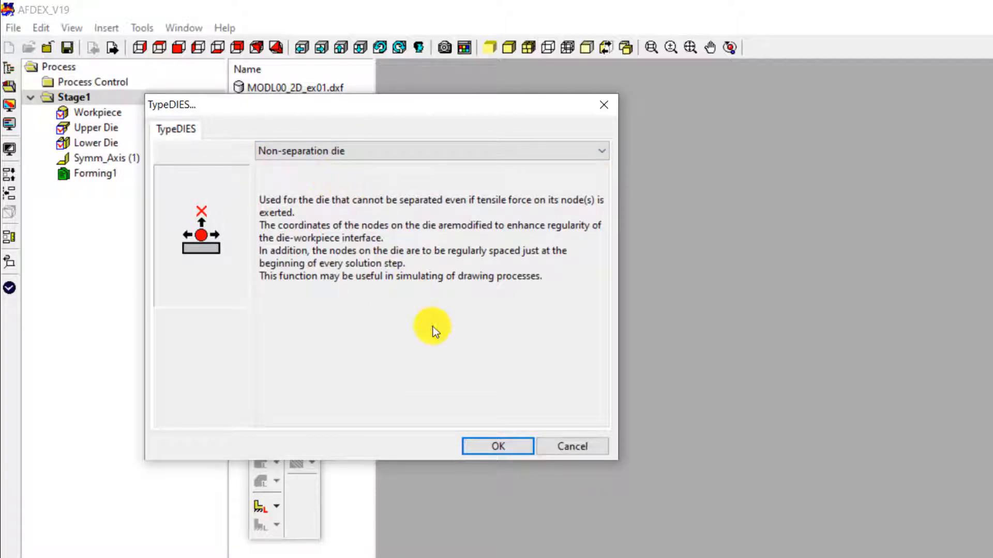
{"action": "left_click", "coordinate": [483, 446]}
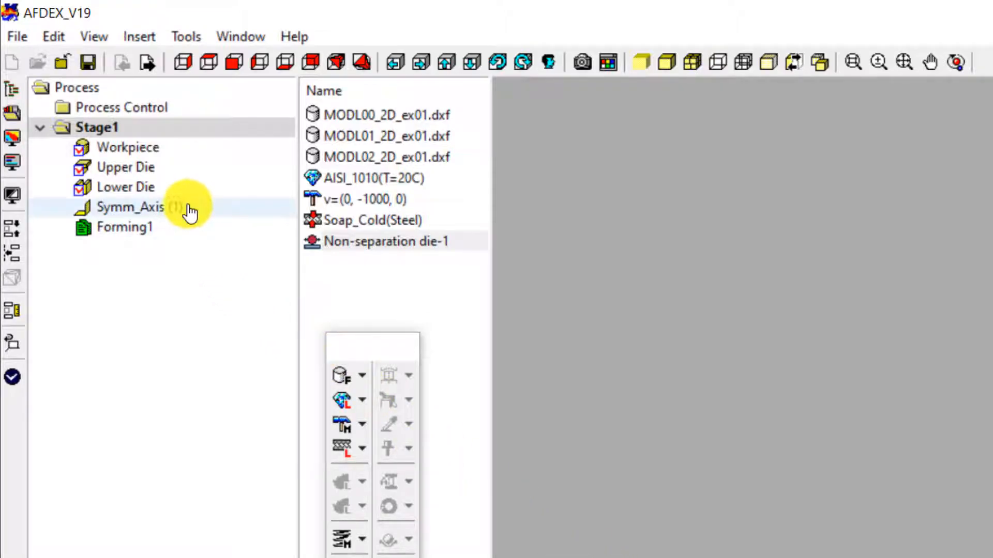
Step: Delete the Upper Die from Stage1
{"action": "left_click", "coordinate": [199, 174]}
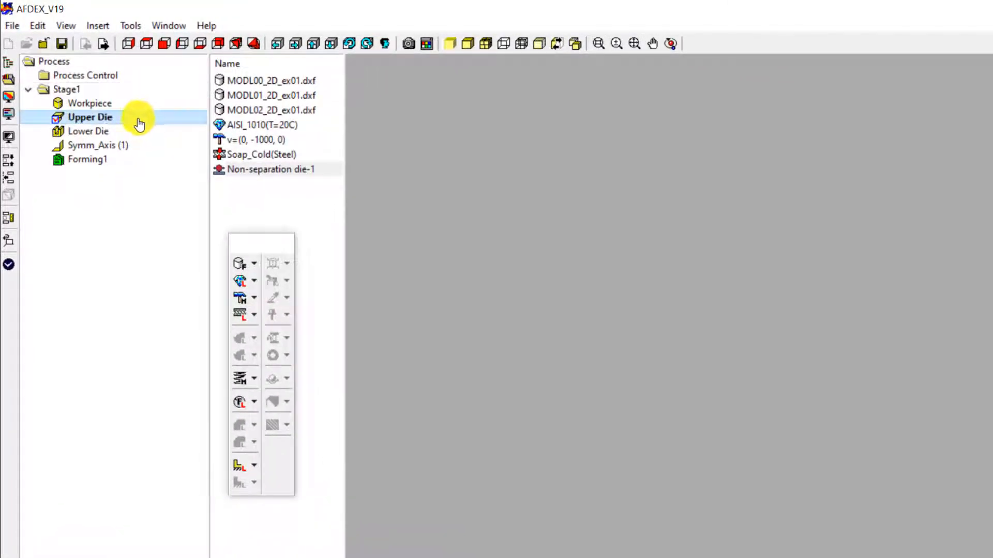
{"action": "right_click", "coordinate": [138, 120]}
{"action": "left_click", "coordinate": [178, 221]}
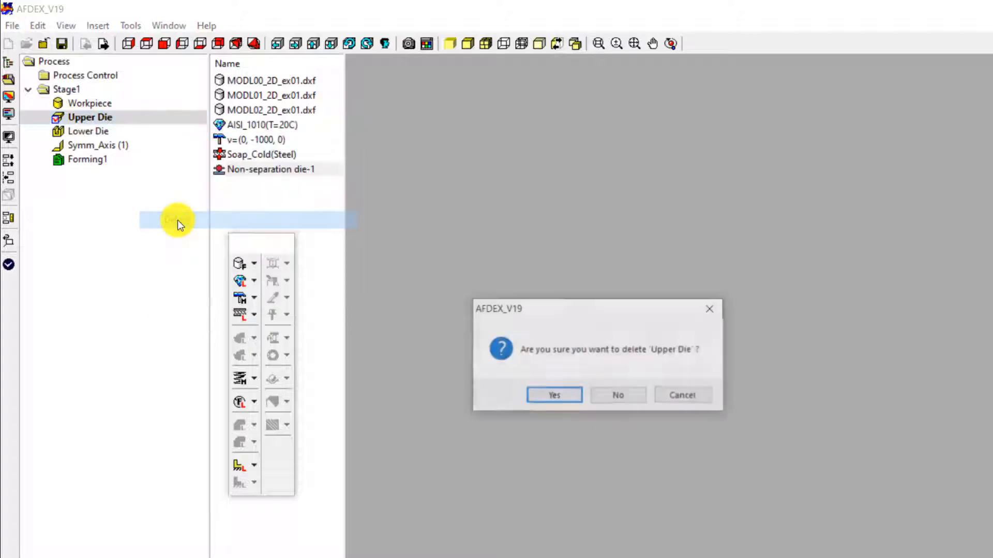
{"action": "left_click", "coordinate": [541, 400]}
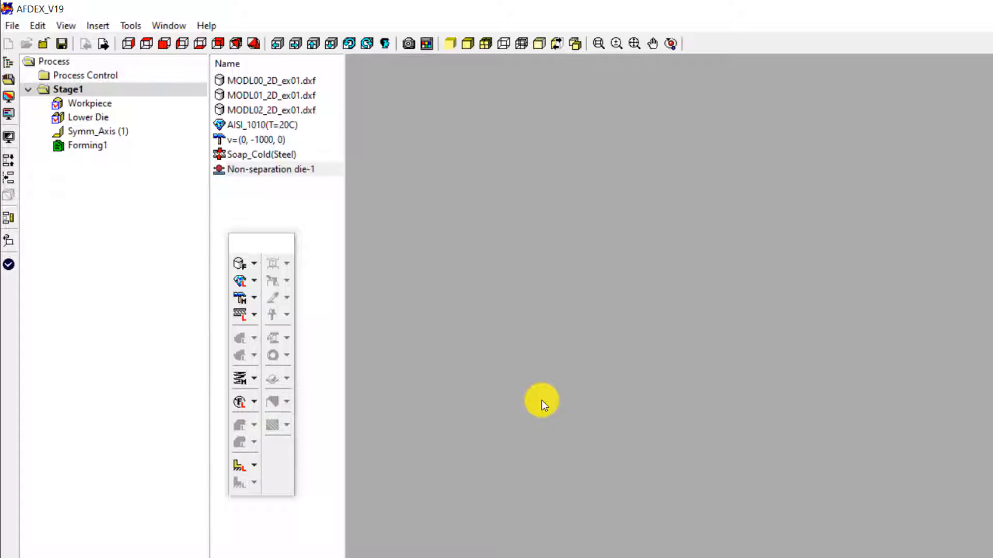
Step: Insert a second lower die into Stage1 and assign MODL00_2D_ex01.dxf to the Workpiece
{"action": "left_click", "coordinate": [73, 90]}
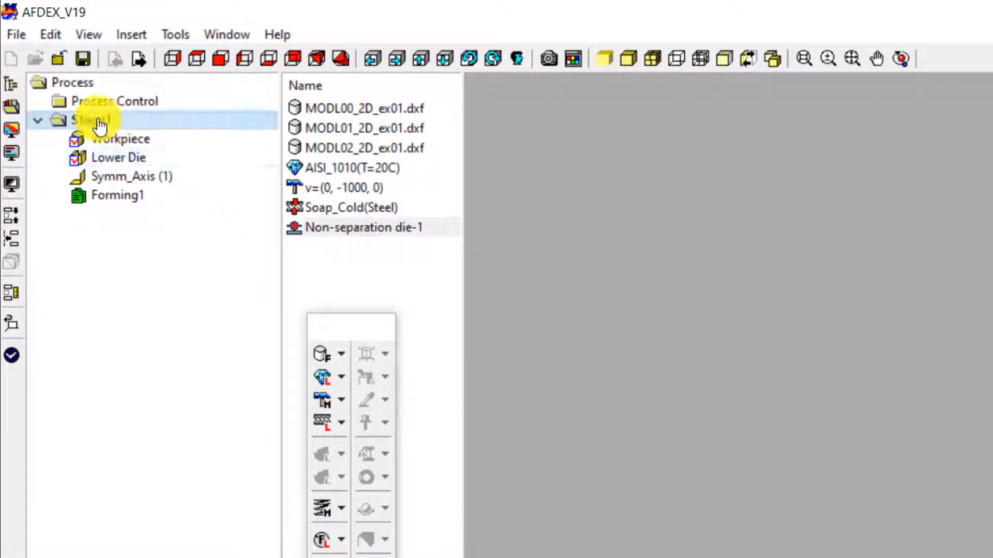
{"action": "right_click", "coordinate": [100, 124]}
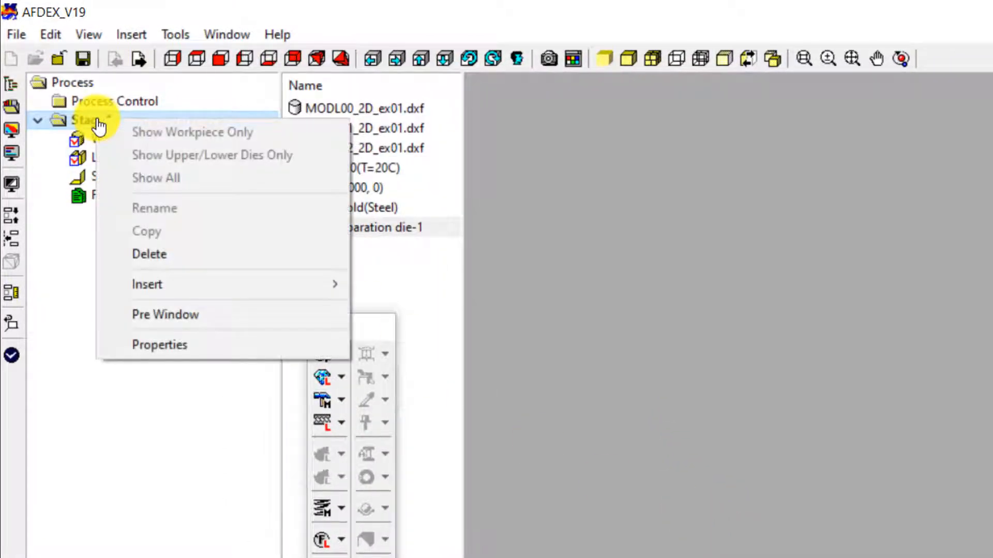
{"action": "mouse_move", "coordinate": [159, 284]}
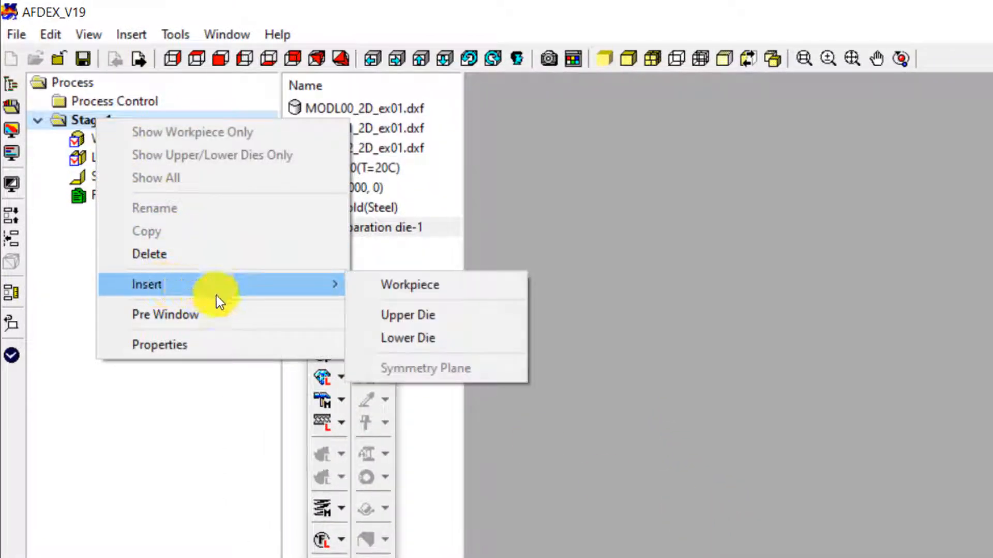
{"action": "left_click", "coordinate": [448, 334]}
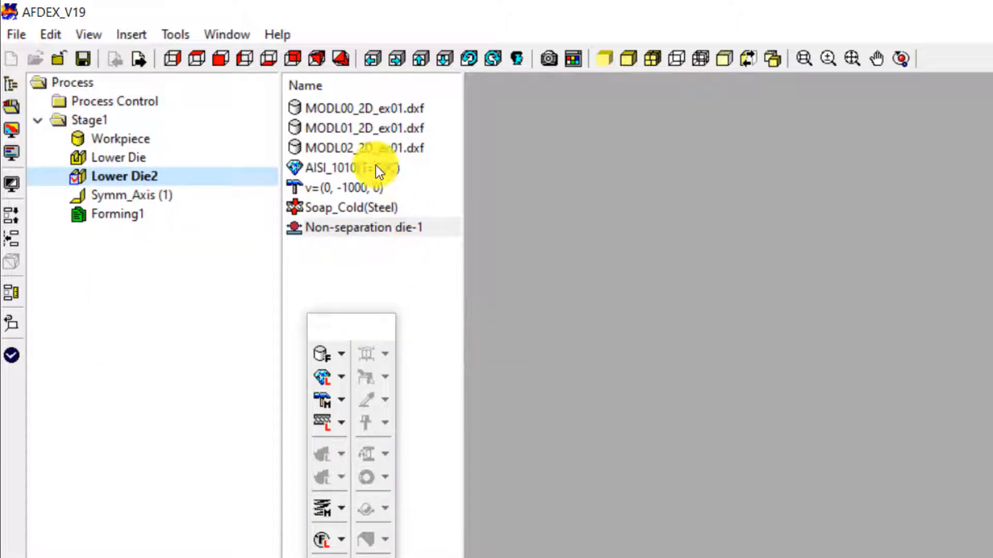
{"action": "left_click_drag", "start_coordinate": [367, 108], "coordinate": [123, 145]}
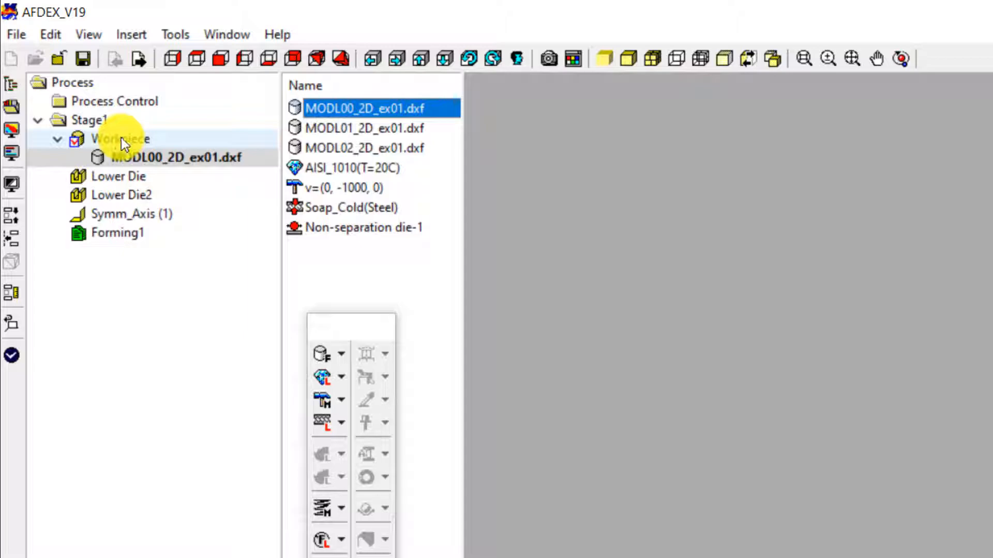
Step: Assign MODL01_2D_ex01.dxf to Lower Die and MODL02_2D_ex01.dxf to Lower Die2
{"action": "left_click", "coordinate": [333, 128]}
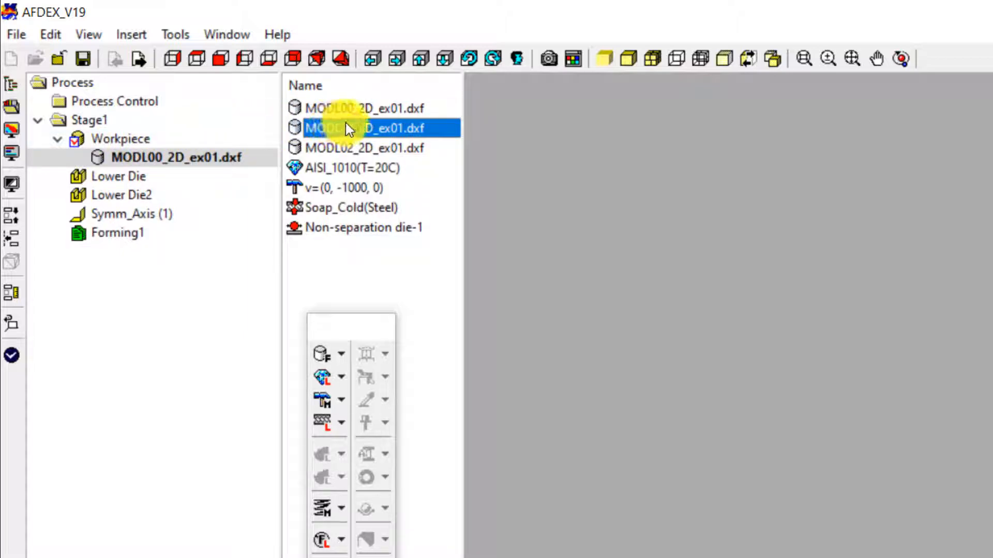
{"action": "left_click_drag", "start_coordinate": [345, 128], "coordinate": [106, 178]}
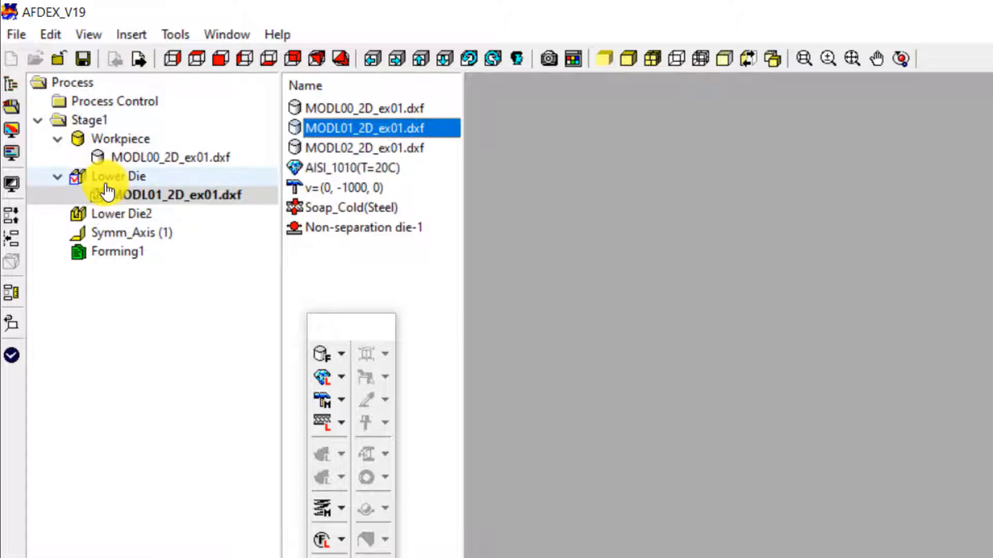
{"action": "left_click", "coordinate": [342, 149]}
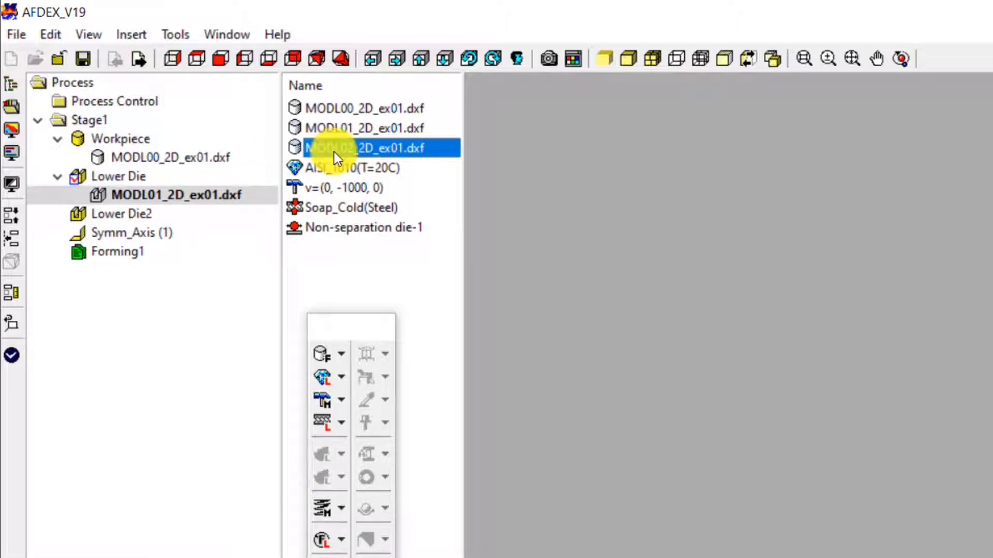
{"action": "left_click_drag", "start_coordinate": [340, 153], "coordinate": [127, 222]}
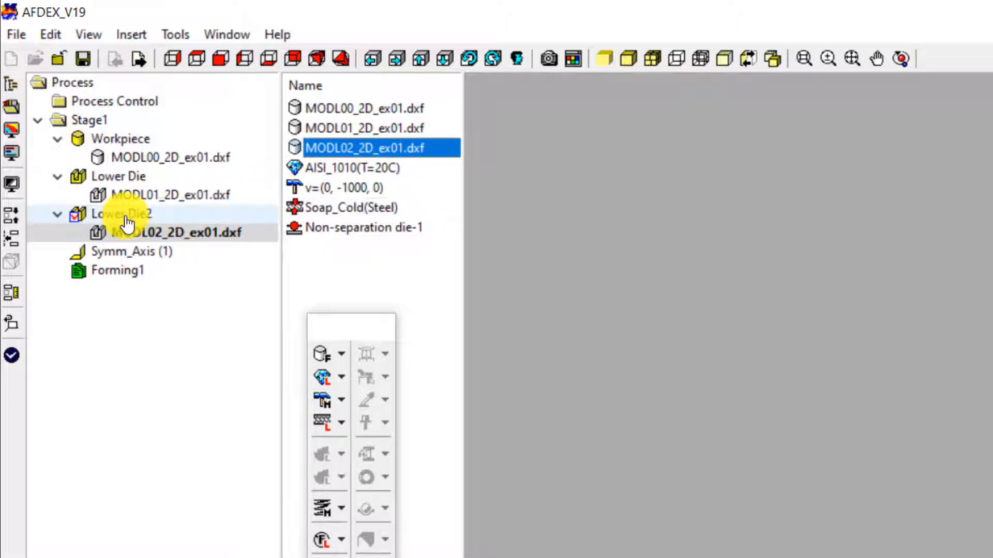
Step: Apply AISI_1010(T=20C) to the workpiece and the v=(0, -1000, 0) motion to Lower Die2
{"action": "left_click", "coordinate": [328, 166]}
{"action": "right_click", "coordinate": [330, 168]}
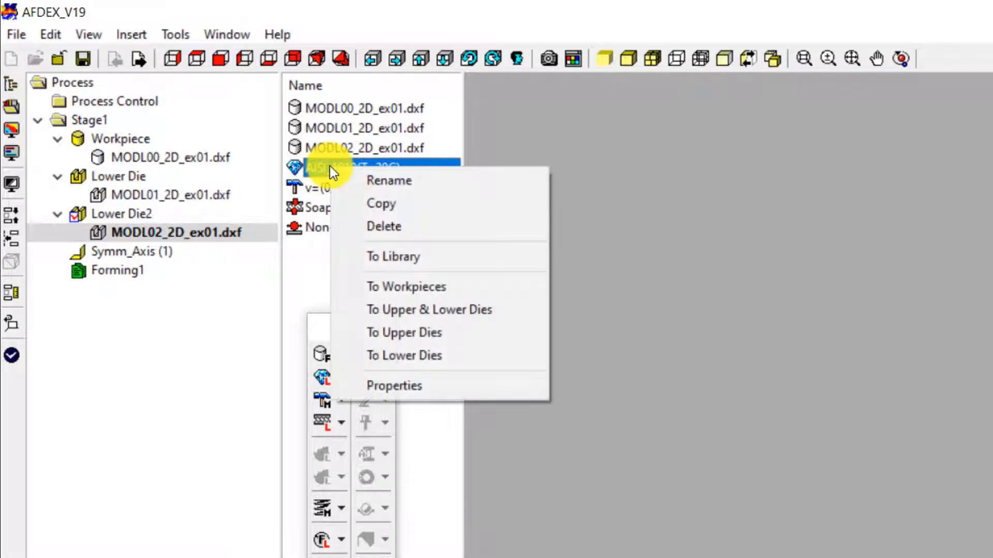
{"action": "left_click", "coordinate": [399, 285]}
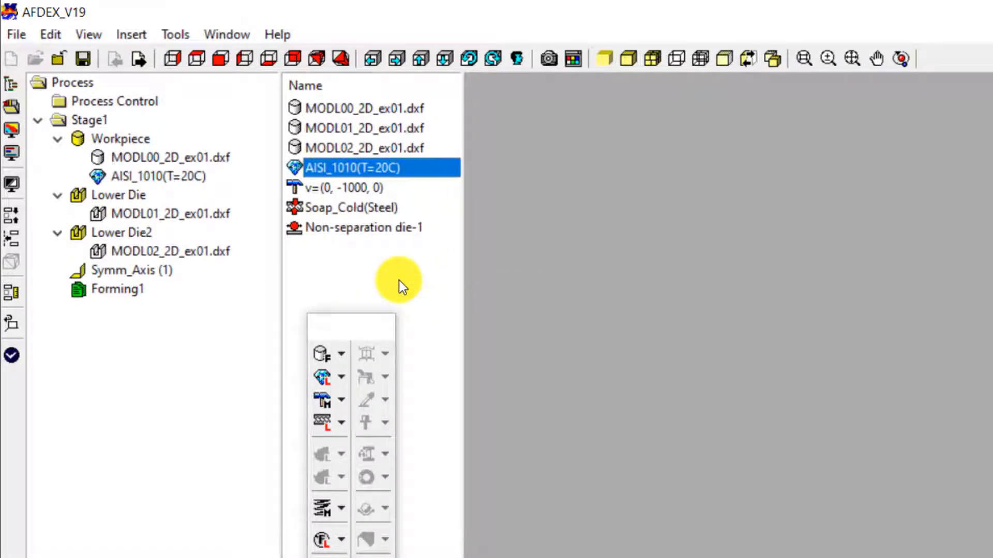
{"action": "left_click", "coordinate": [368, 191]}
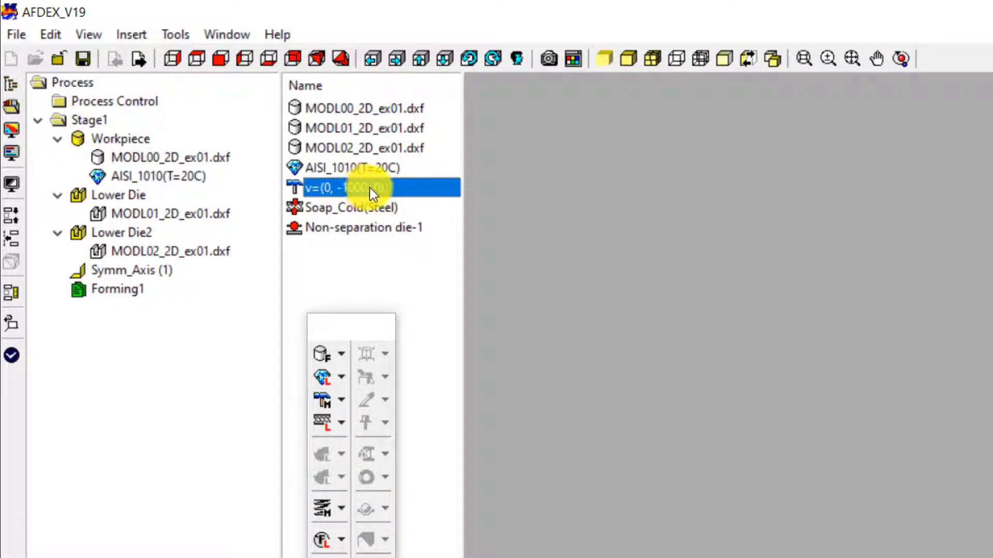
{"action": "left_click_drag", "start_coordinate": [370, 191], "coordinate": [160, 258]}
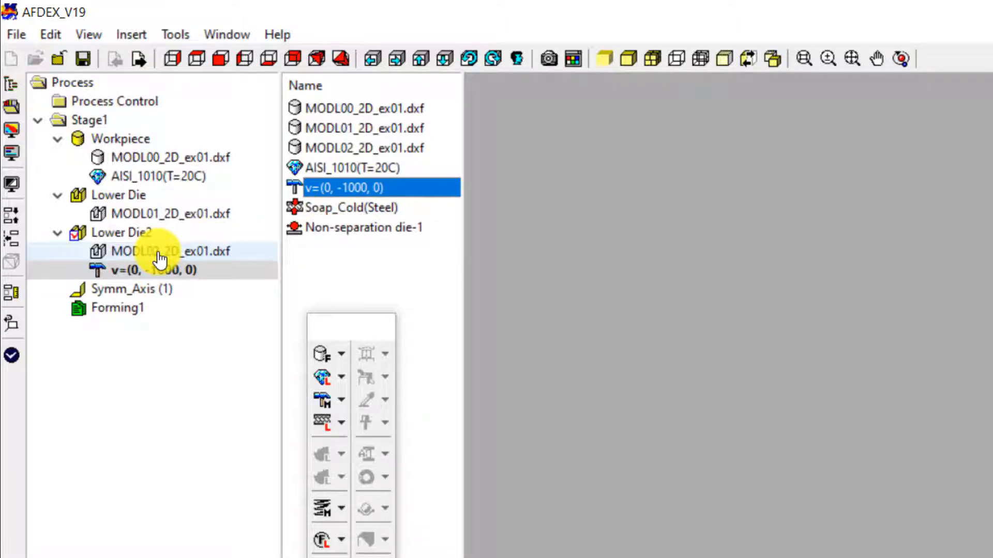
Step: Apply Soap_Cold(Steel) friction to both lower dies and Non-separation die-1 to Lower Die2
{"action": "left_click", "coordinate": [324, 212]}
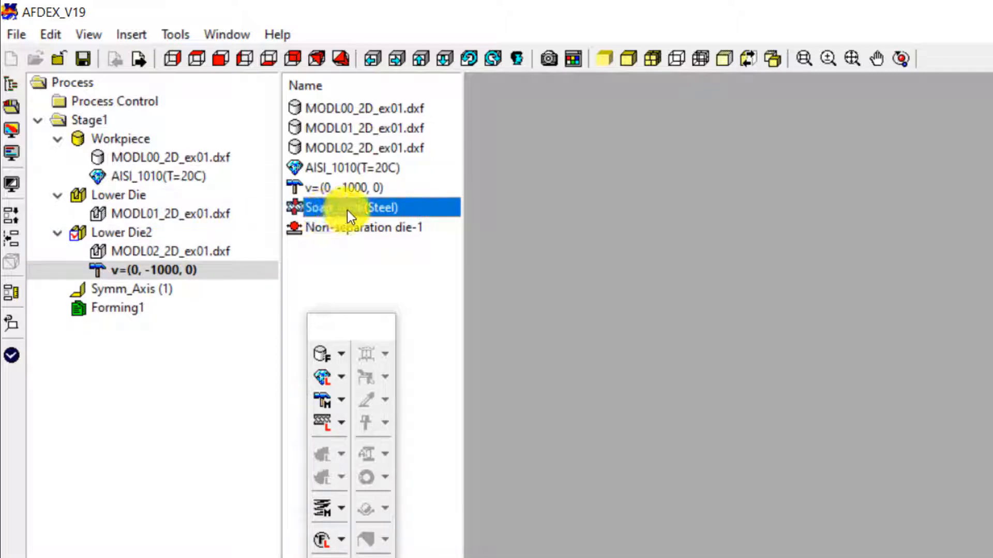
{"action": "right_click", "coordinate": [347, 210]}
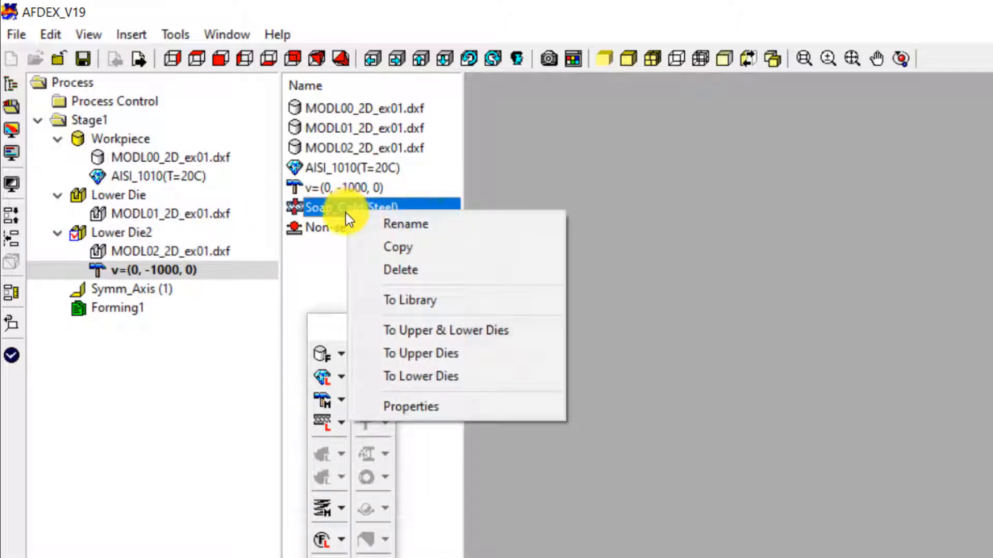
{"action": "left_click", "coordinate": [431, 379]}
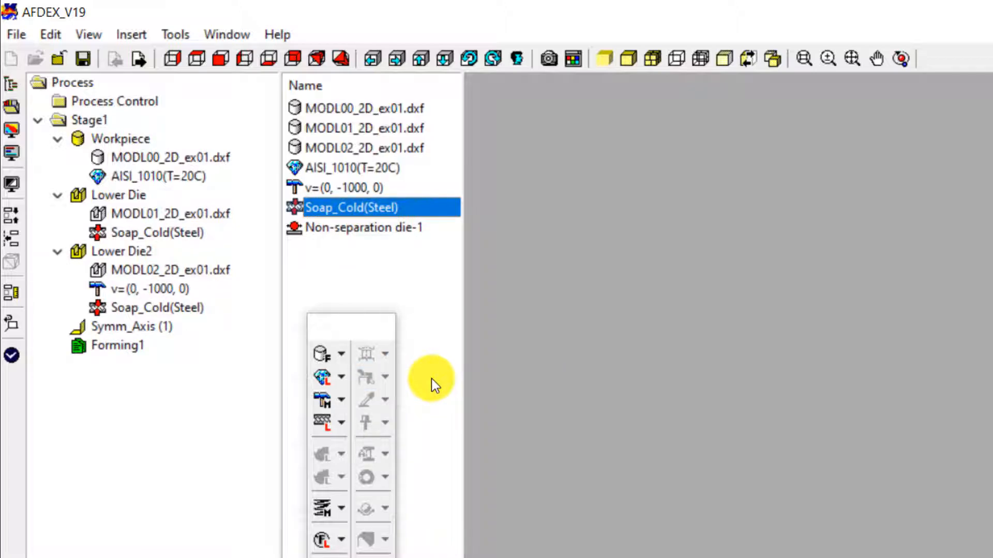
{"action": "left_click", "coordinate": [363, 228]}
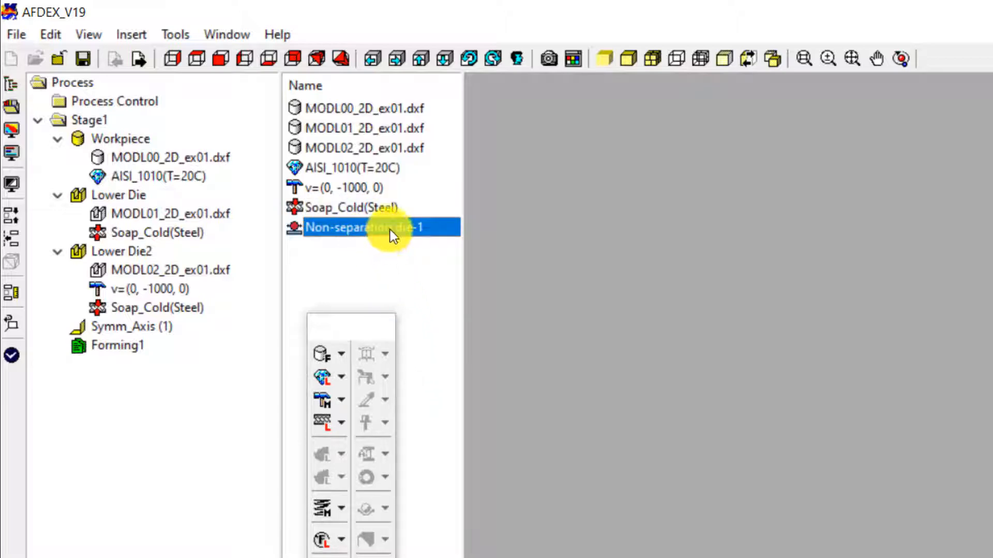
{"action": "left_click_drag", "start_coordinate": [390, 230], "coordinate": [137, 288]}
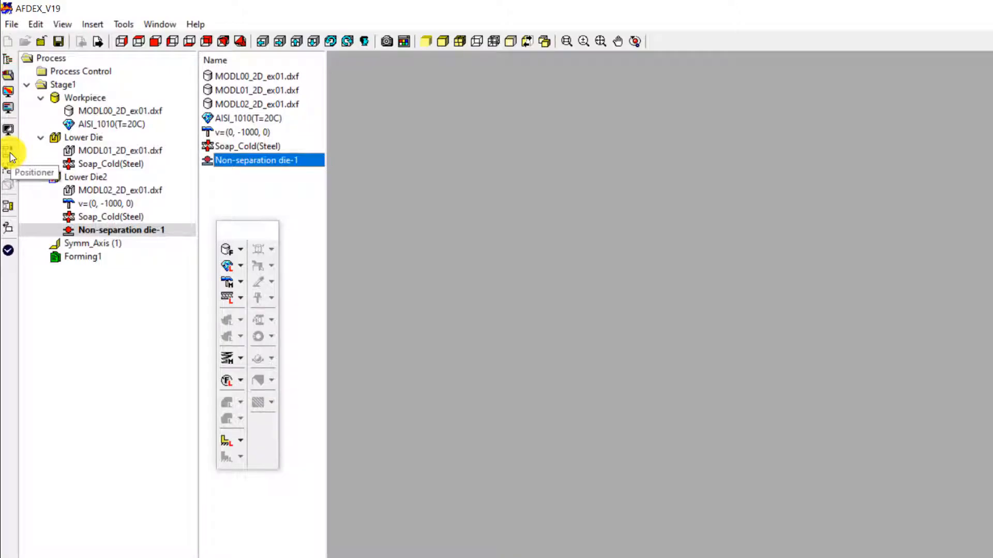
Step: Auto-position the parts into contact in the Stage1 pre-processing view
{"action": "double_click", "coordinate": [58, 87]}
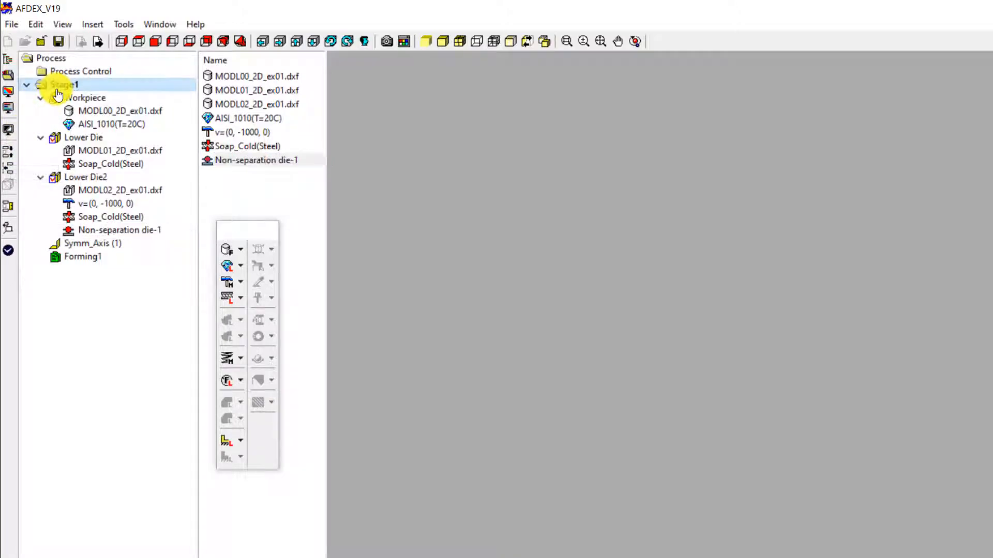
{"action": "left_click", "coordinate": [10, 153]}
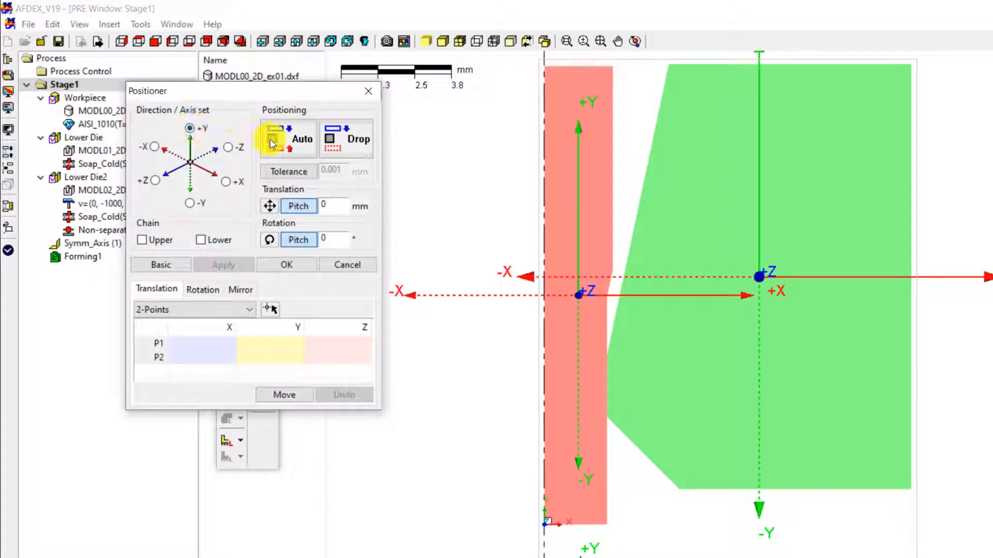
{"action": "left_click", "coordinate": [282, 147]}
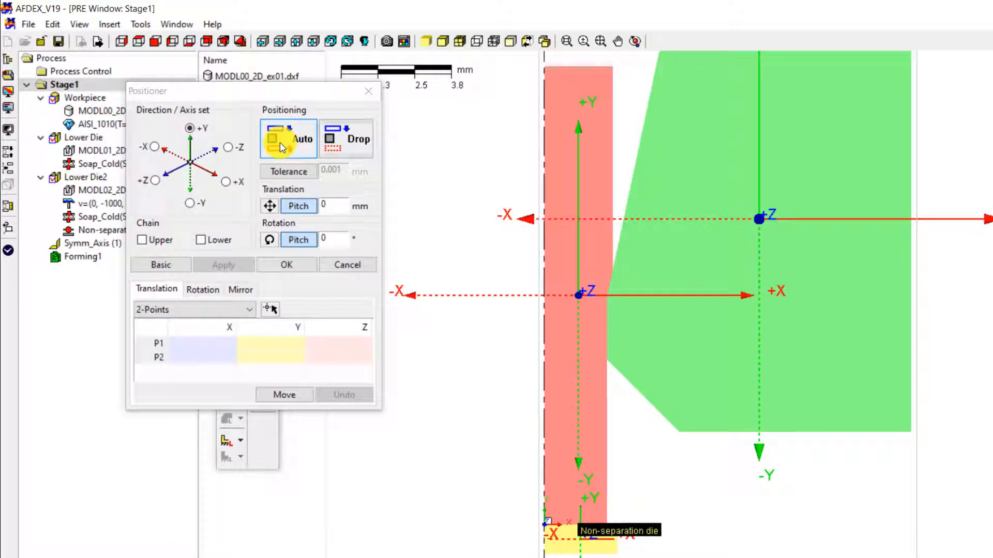
{"action": "left_click", "coordinate": [305, 268]}
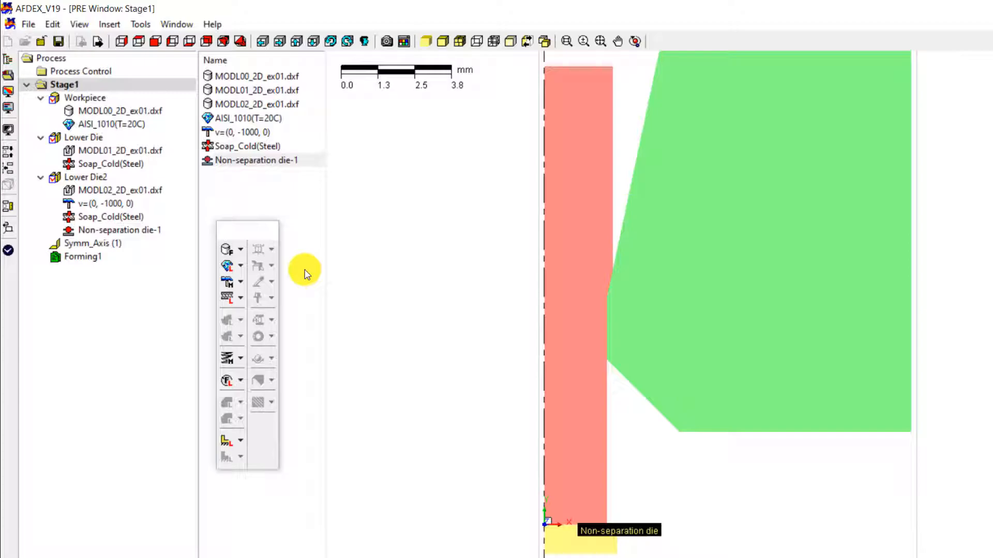
Step: Change the Process Control remeshing mode from Looping to NONE
{"action": "left_click", "coordinate": [112, 77]}
{"action": "double_click", "coordinate": [111, 77]}
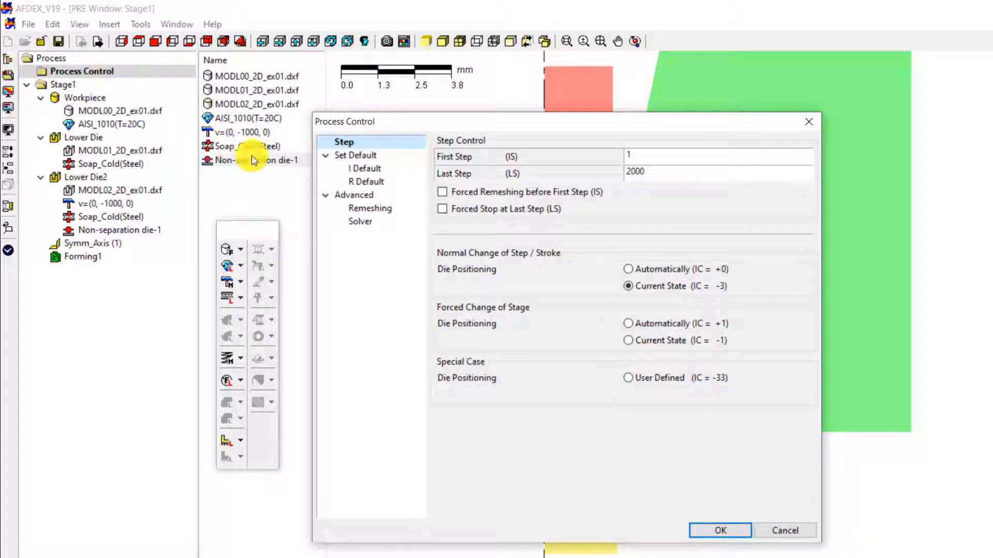
{"action": "left_click", "coordinate": [358, 211]}
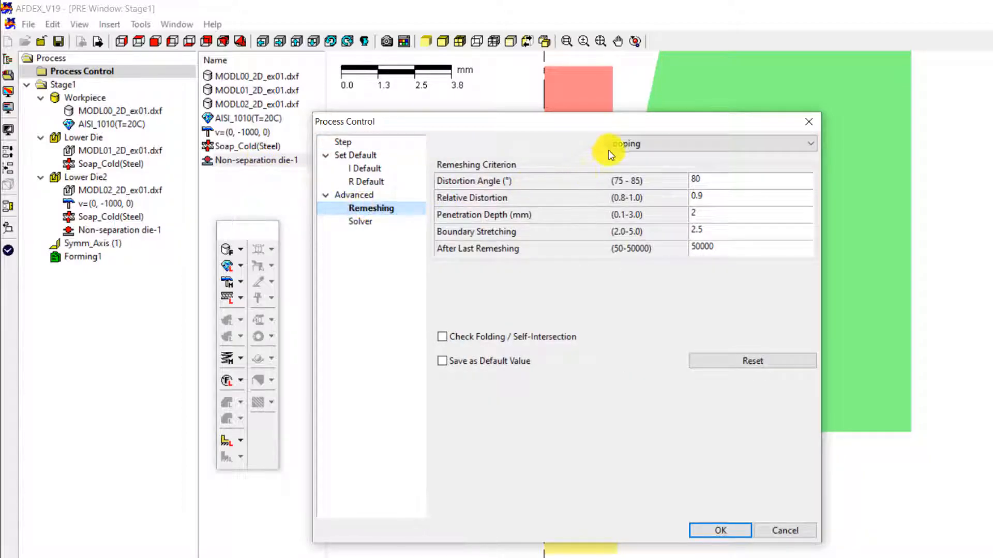
{"action": "left_click", "coordinate": [639, 146]}
{"action": "left_click", "coordinate": [627, 158]}
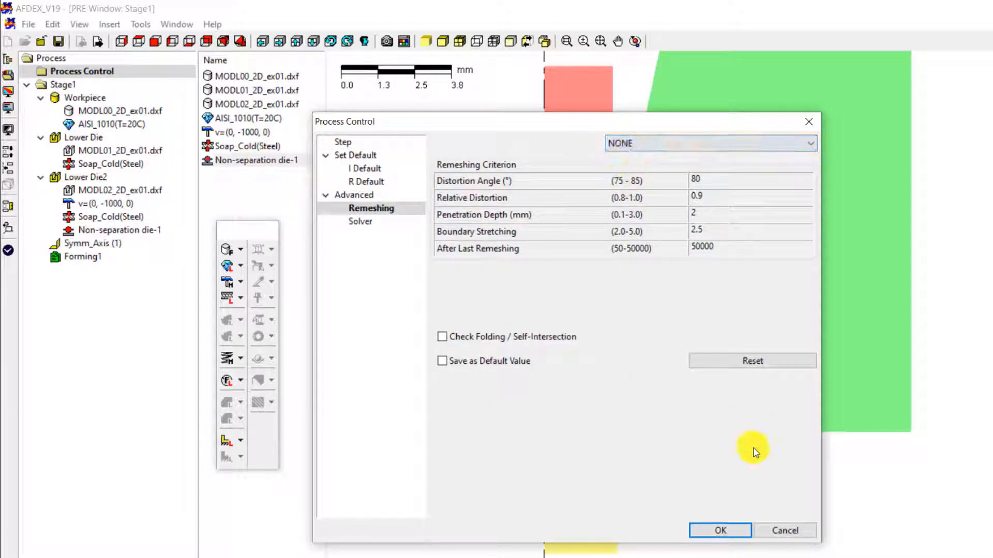
{"action": "left_click", "coordinate": [720, 530]}
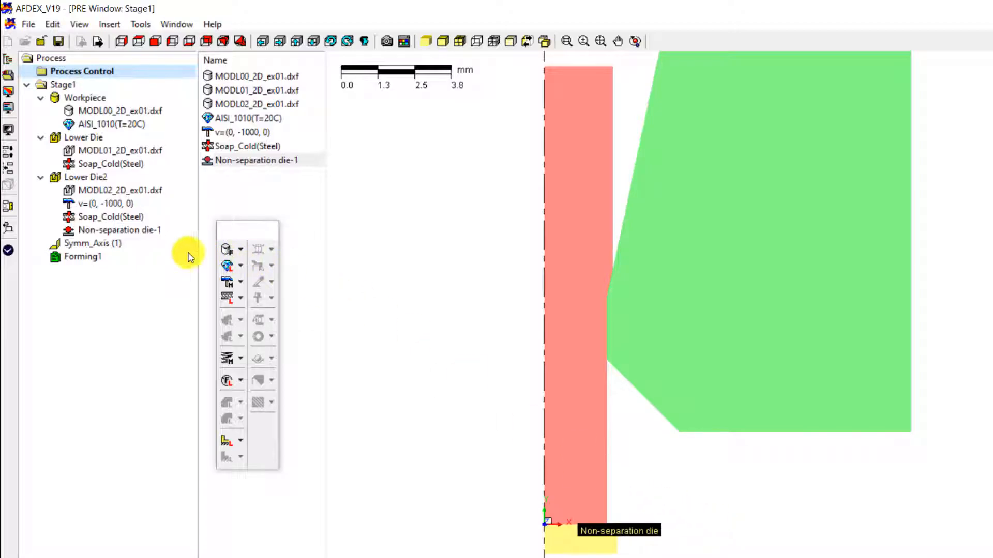
Step: Make the Forming1 stroke end by time at 0.012 instead of distance
{"action": "double_click", "coordinate": [89, 258]}
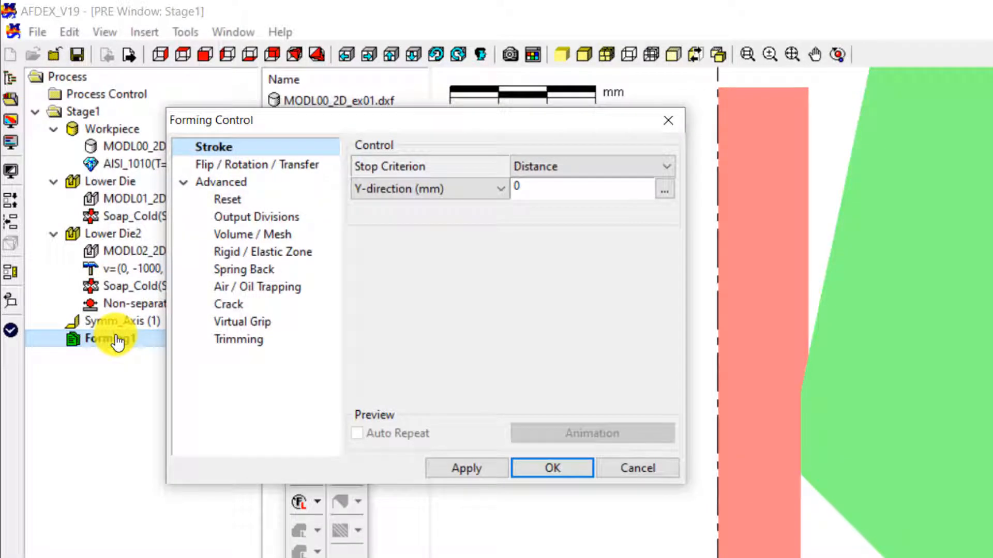
{"action": "left_click", "coordinate": [563, 169]}
{"action": "scroll", "coordinate": [556, 186], "scroll_direction": "up", "scroll_amount": 1}
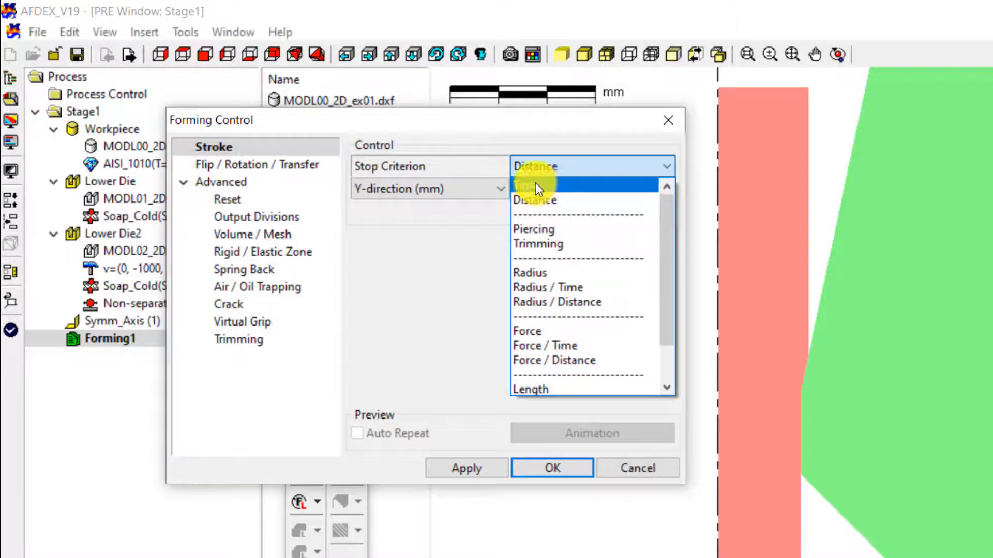
{"action": "left_click", "coordinate": [535, 184]}
{"action": "type", "text": ".012"}
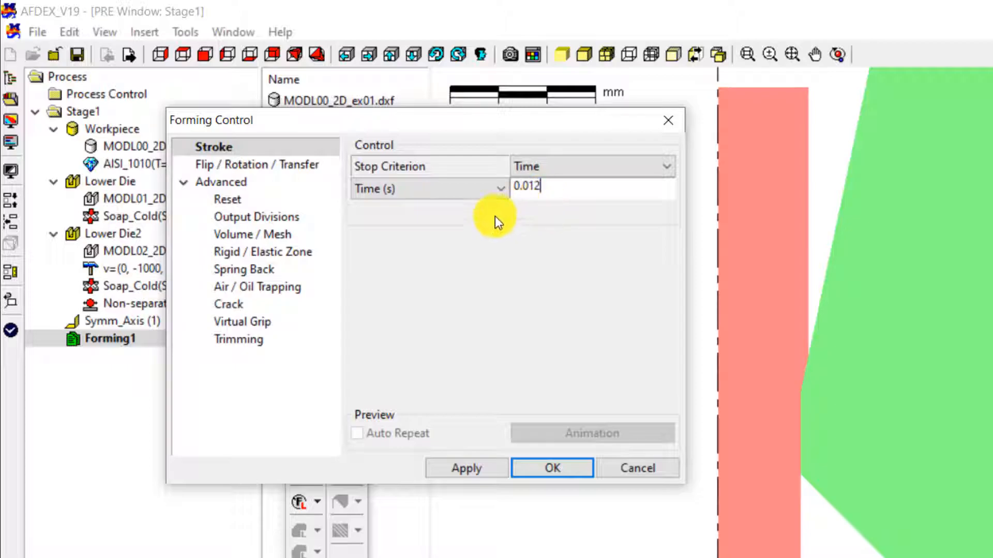
Step: Switch the mesh to User Defined with 2000 elements and confirm the forming control
{"action": "left_click", "coordinate": [290, 238]}
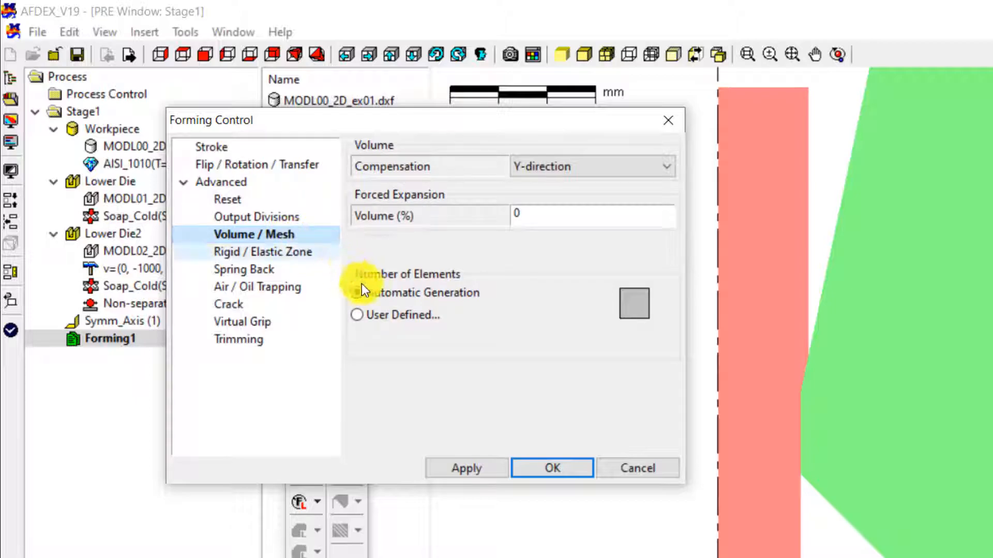
{"action": "left_click", "coordinate": [383, 313]}
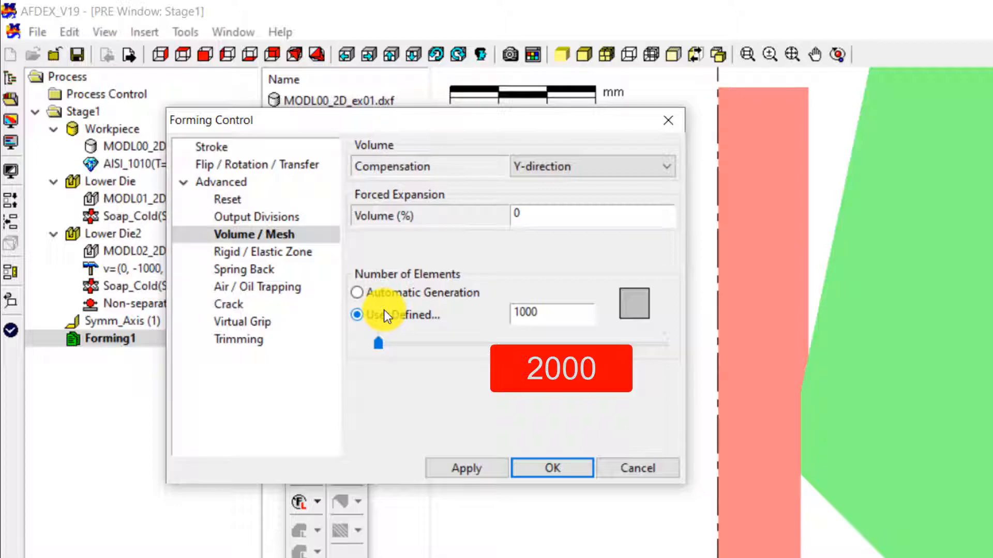
{"action": "left_click_drag", "start_coordinate": [565, 310], "coordinate": [483, 312]}
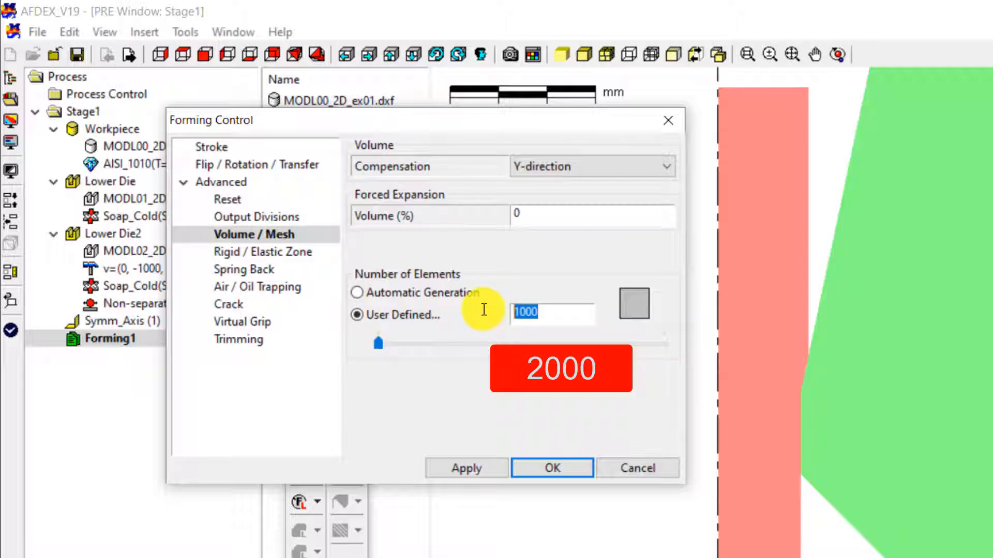
{"action": "type", "text": "2000"}
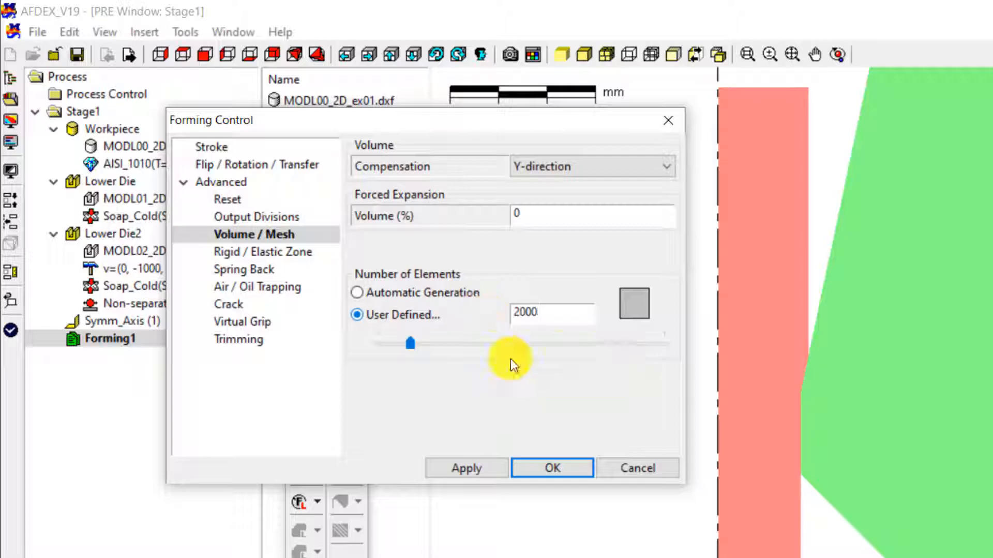
{"action": "left_click", "coordinate": [535, 464]}
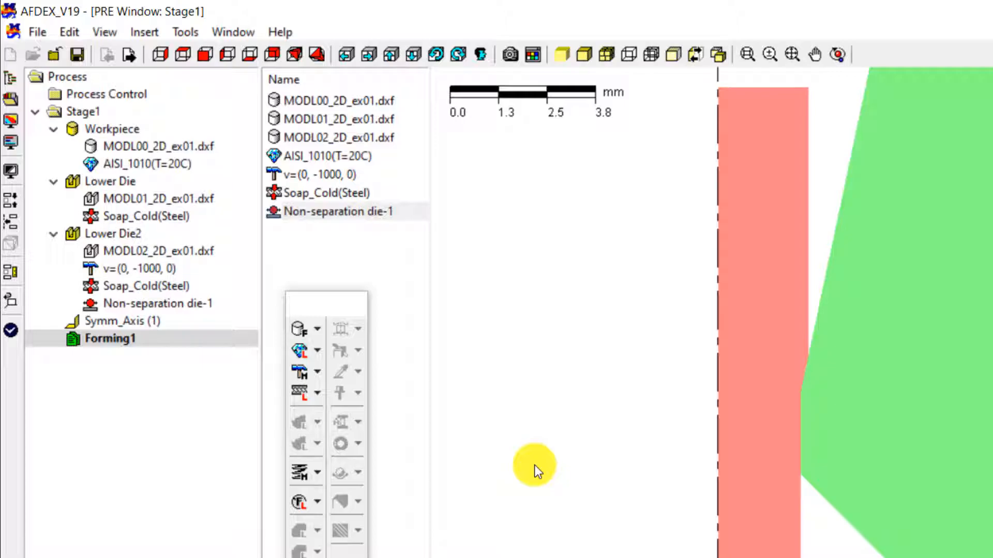
Step: Save the project as 'drawing'
{"action": "left_click", "coordinate": [77, 51]}
{"action": "type", "text": "drawing"}
{"action": "left_click", "coordinate": [748, 526]}
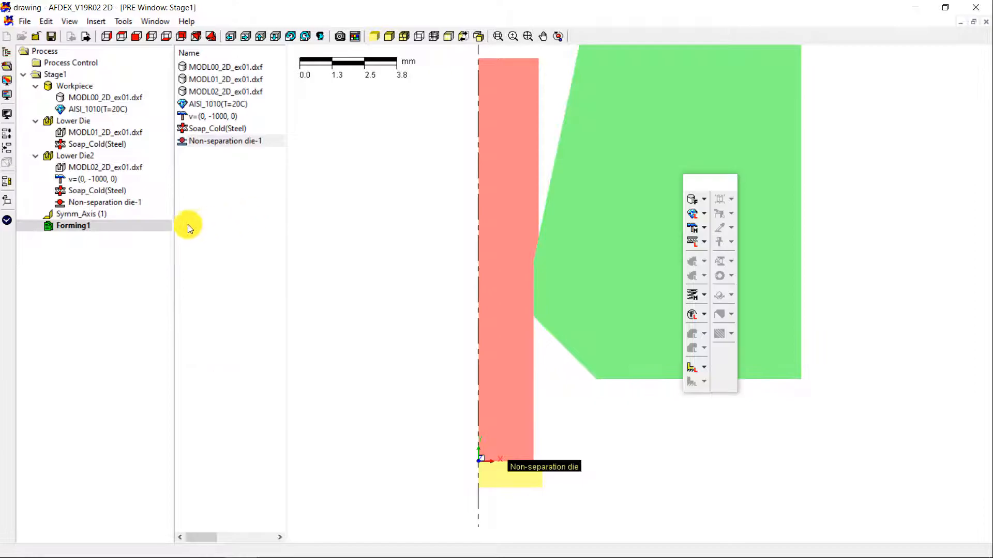
Step: Check the simulation data, review the Press notice, and start the run
{"action": "left_click", "coordinate": [8, 221]}
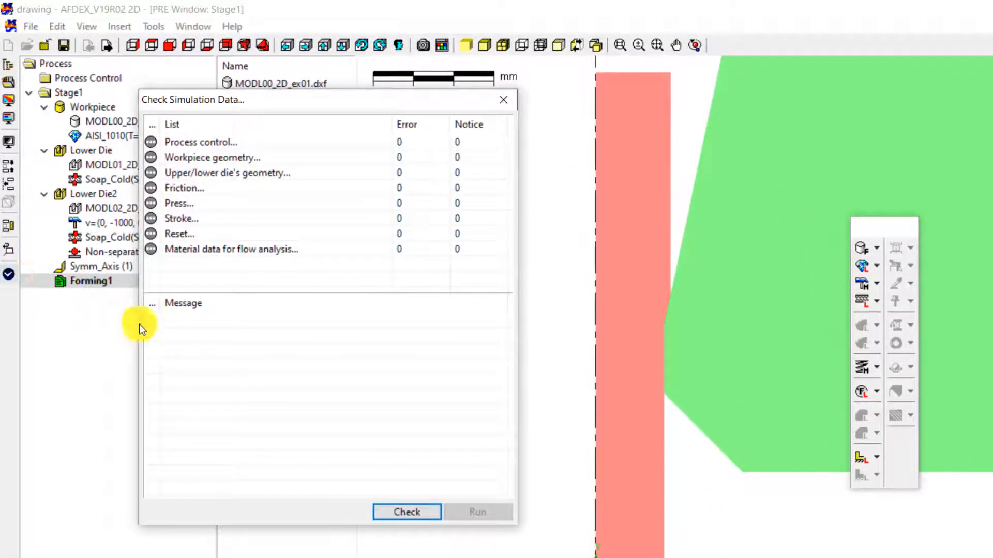
{"action": "left_click", "coordinate": [389, 507]}
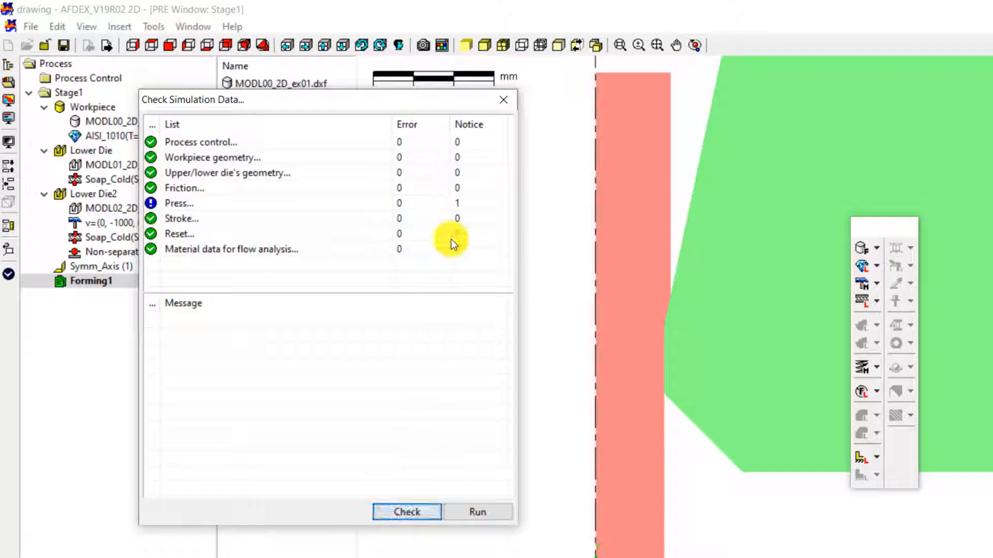
{"action": "left_click", "coordinate": [467, 204]}
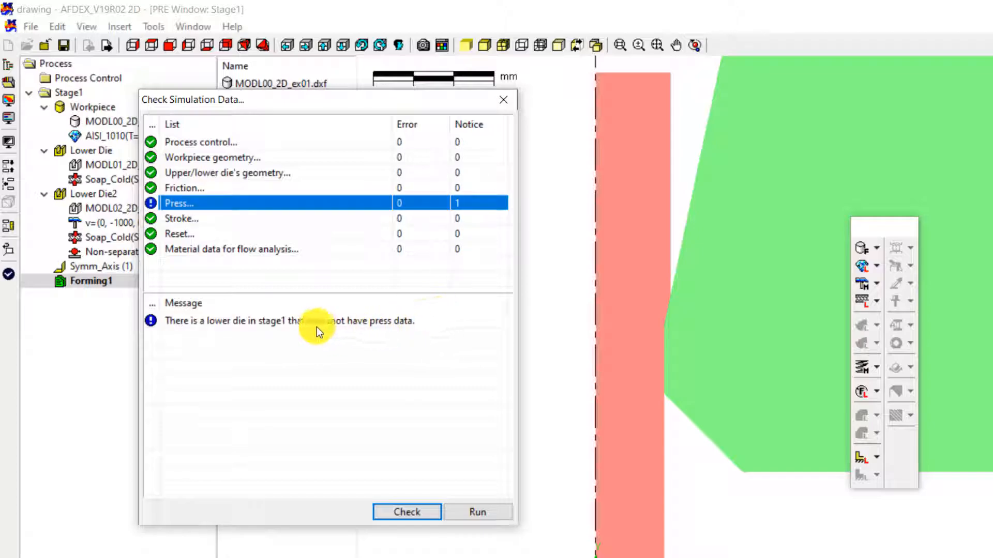
{"action": "left_click", "coordinate": [343, 326]}
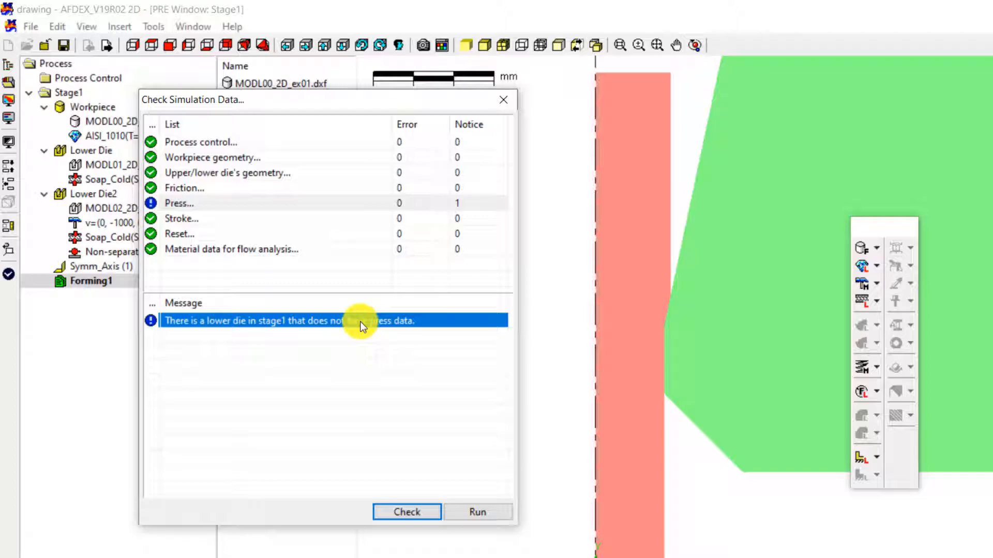
{"action": "left_click", "coordinate": [471, 512]}
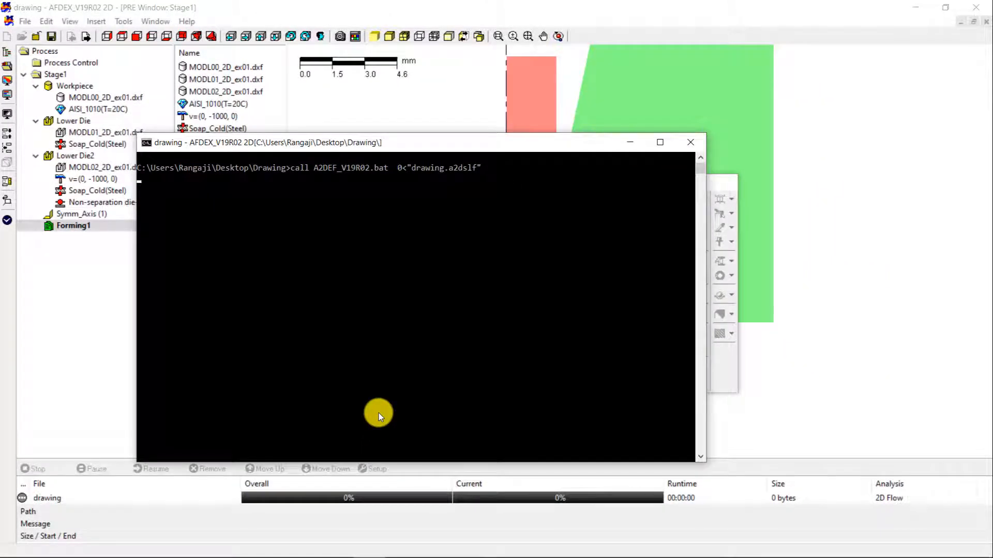
Step: Minimize the solver console and let the job finish at 100% into post-processing
{"action": "left_click", "coordinate": [628, 145]}
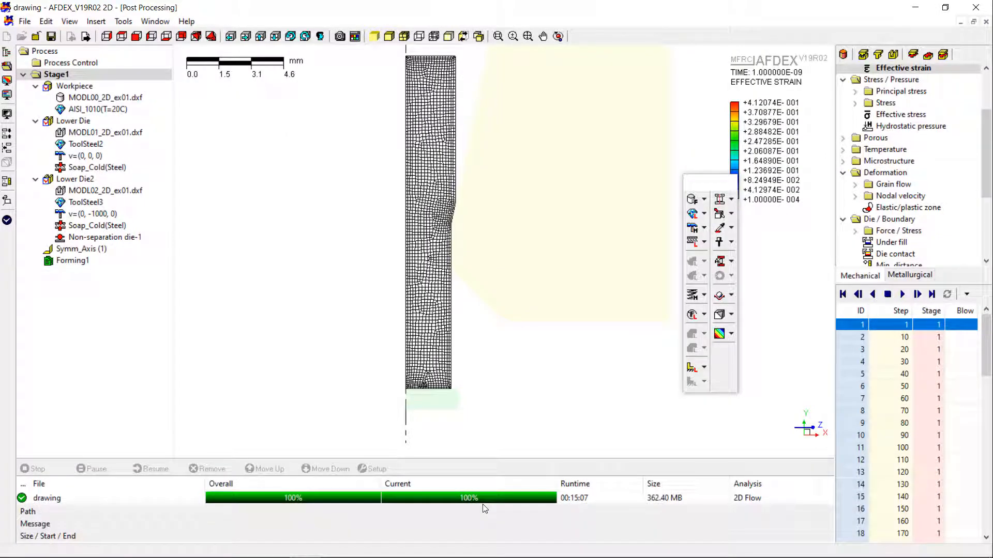
Step: Show Effective stress contours on the workpiece and play the result steps
{"action": "left_click_drag", "start_coordinate": [987, 132], "coordinate": [986, 175]}
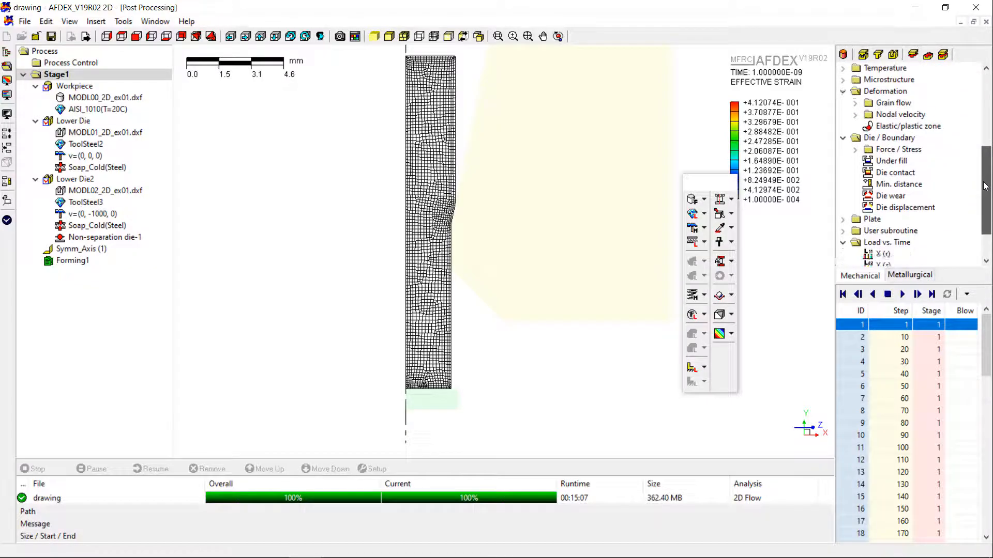
{"action": "left_click", "coordinate": [916, 164]}
{"action": "scroll", "coordinate": [926, 150], "scroll_direction": "up", "scroll_amount": 2}
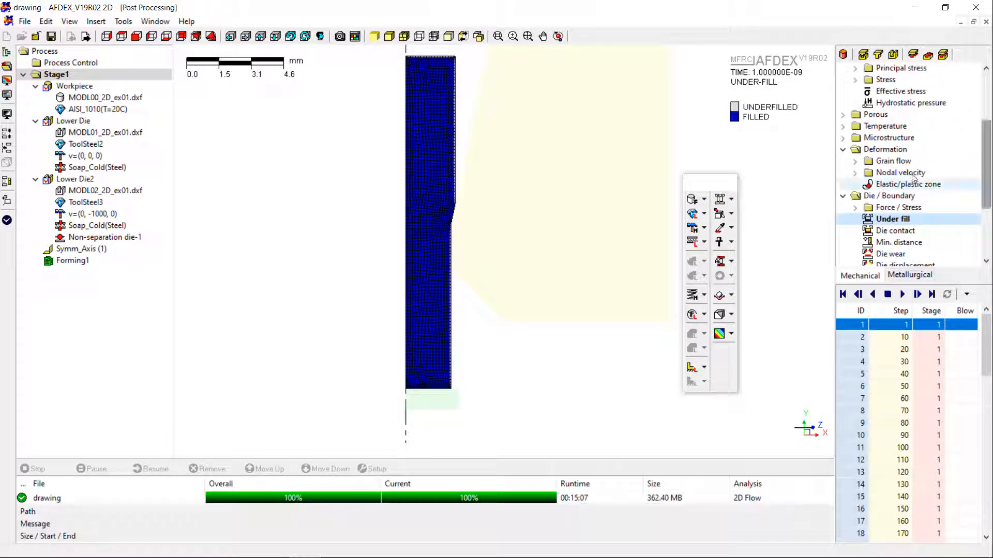
{"action": "left_click", "coordinate": [890, 91]}
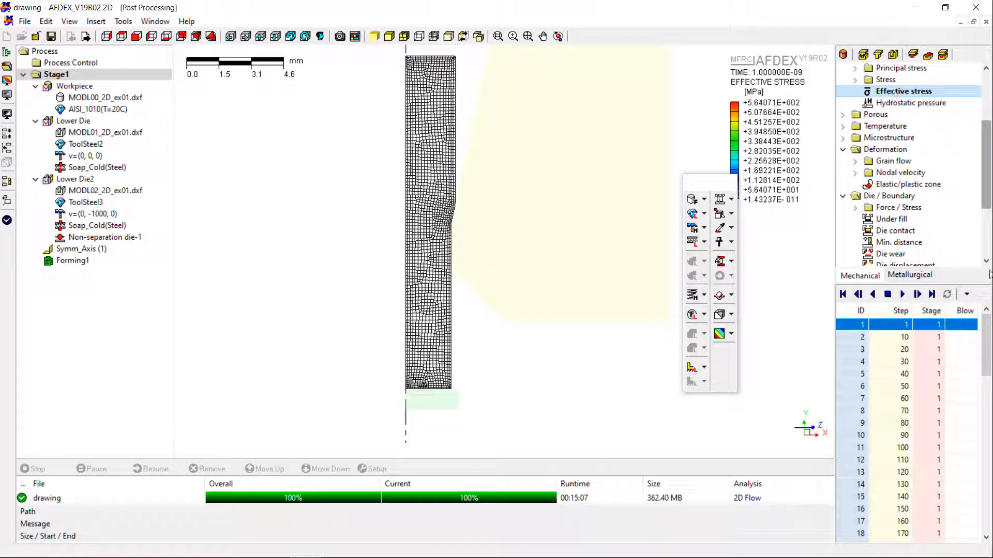
{"action": "left_click", "coordinate": [902, 294]}
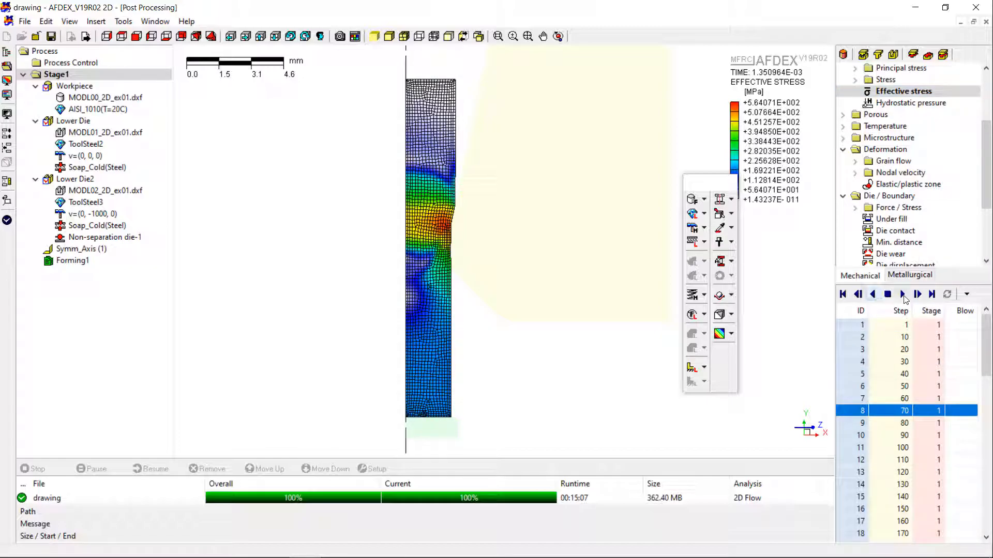
{"action": "left_click", "coordinate": [905, 299]}
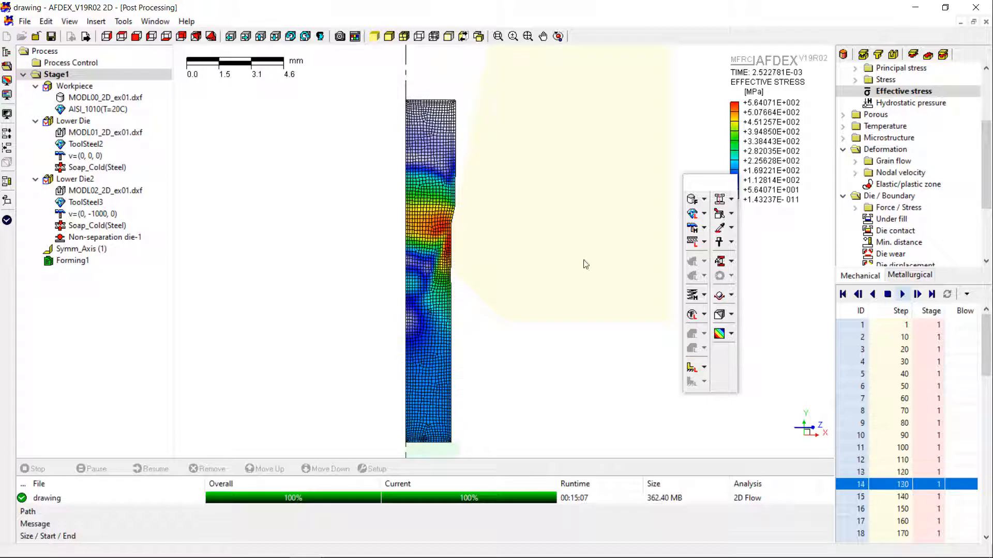
{"action": "scroll", "coordinate": [450, 259], "scroll_direction": "up", "scroll_amount": 3}
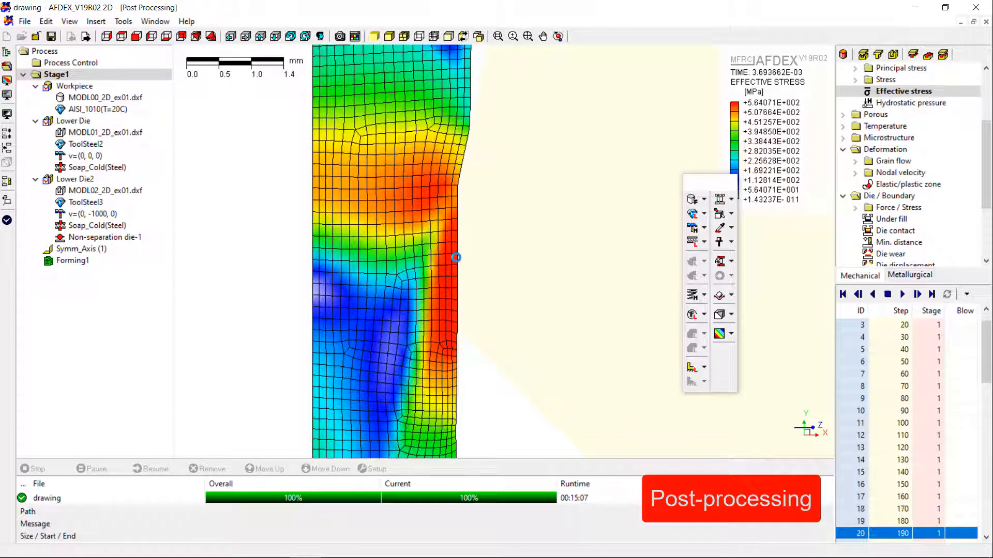
{"action": "scroll", "coordinate": [455, 256], "scroll_direction": "down", "scroll_amount": 4}
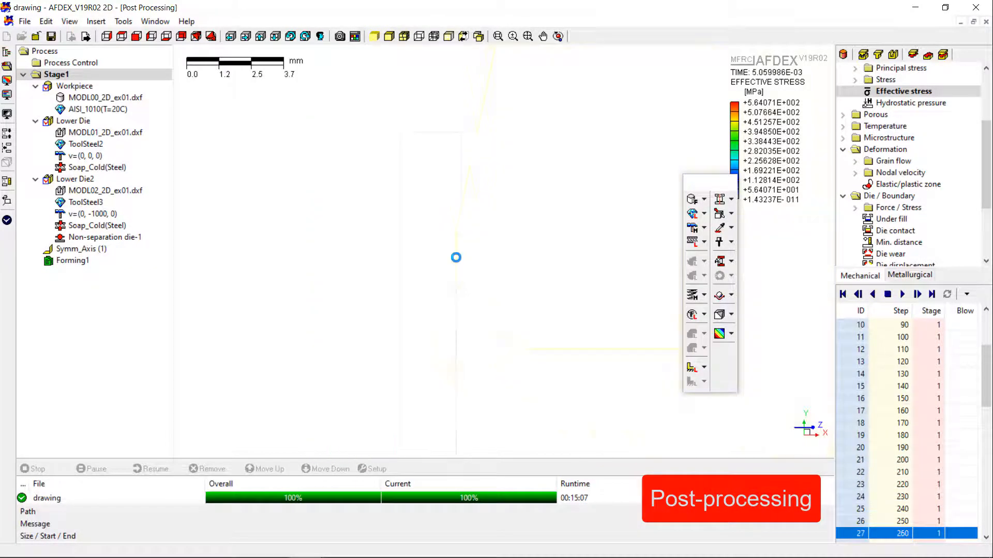
{"action": "scroll", "coordinate": [449, 367], "scroll_direction": "up", "scroll_amount": 1}
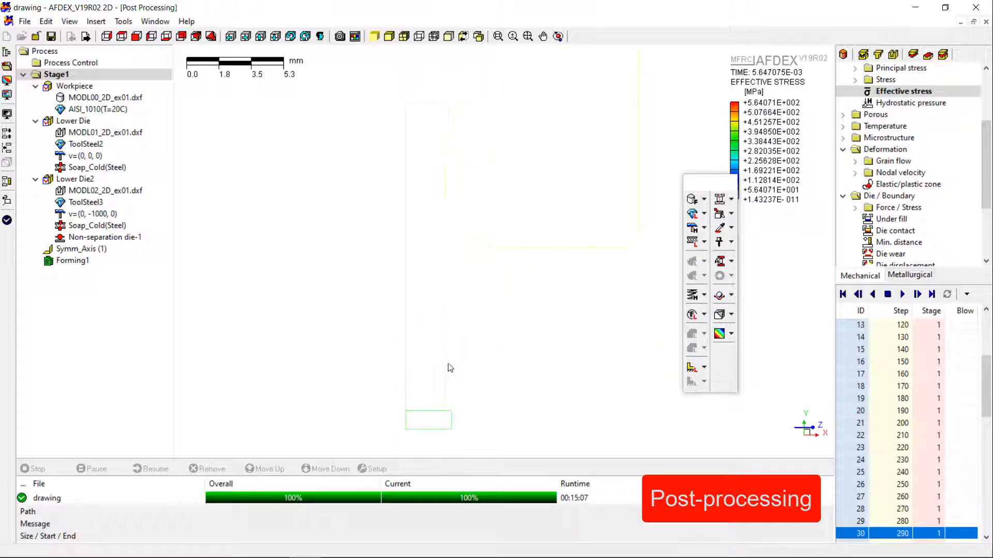
Step: Toggle the background, turn Mirror On, and replay the stress animation from step 1
{"action": "left_click", "coordinate": [7, 114]}
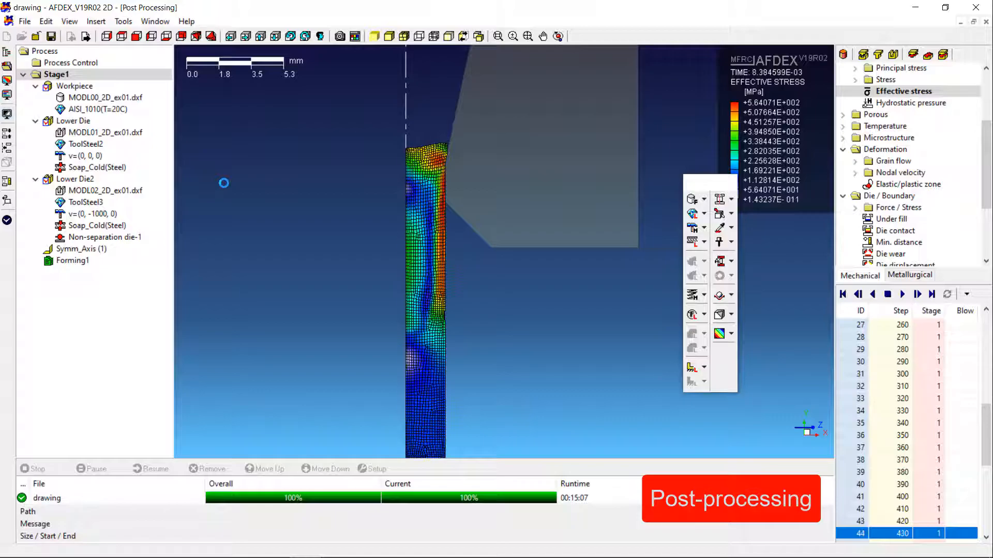
{"action": "left_click", "coordinate": [8, 117]}
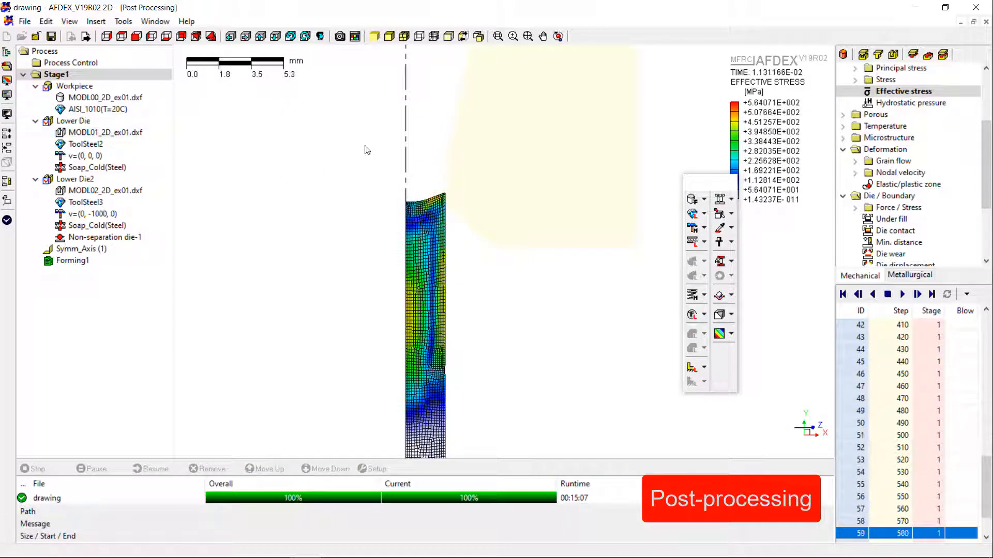
{"action": "left_click", "coordinate": [735, 199]}
{"action": "left_click", "coordinate": [774, 207]}
{"action": "scroll", "coordinate": [355, 165], "scroll_direction": "up", "scroll_amount": 3}
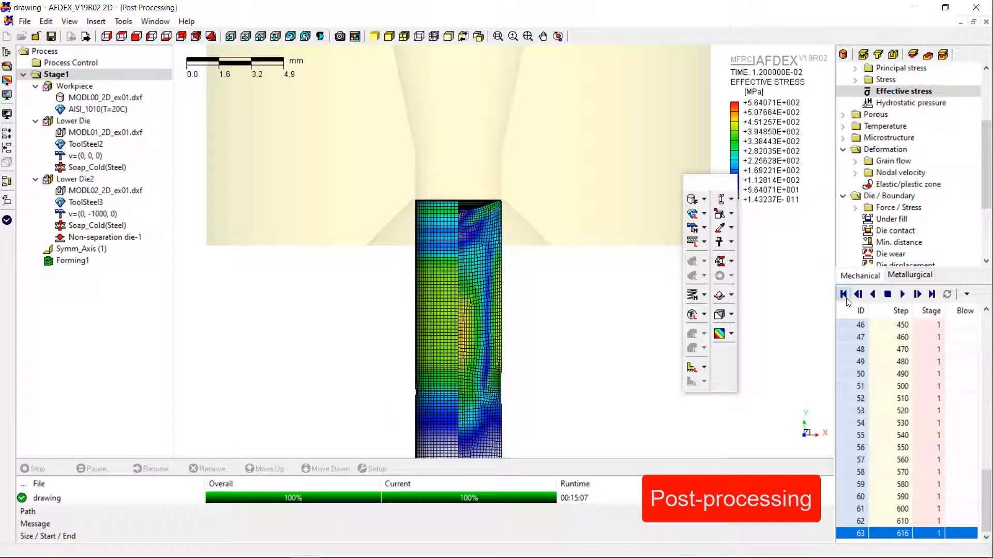
{"action": "left_click", "coordinate": [845, 296]}
{"action": "left_click", "coordinate": [904, 295]}
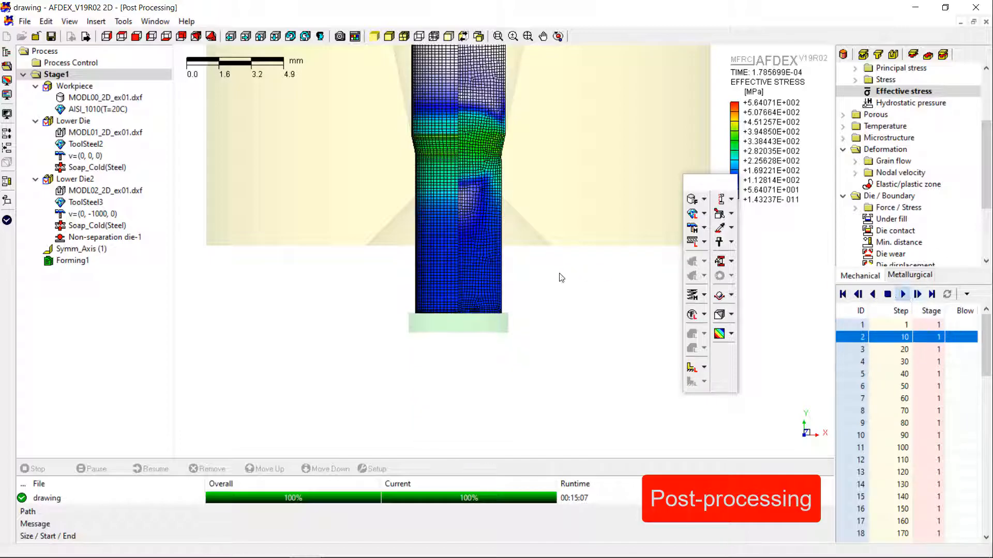
{"action": "scroll", "coordinate": [531, 342], "scroll_direction": "down", "scroll_amount": 1}
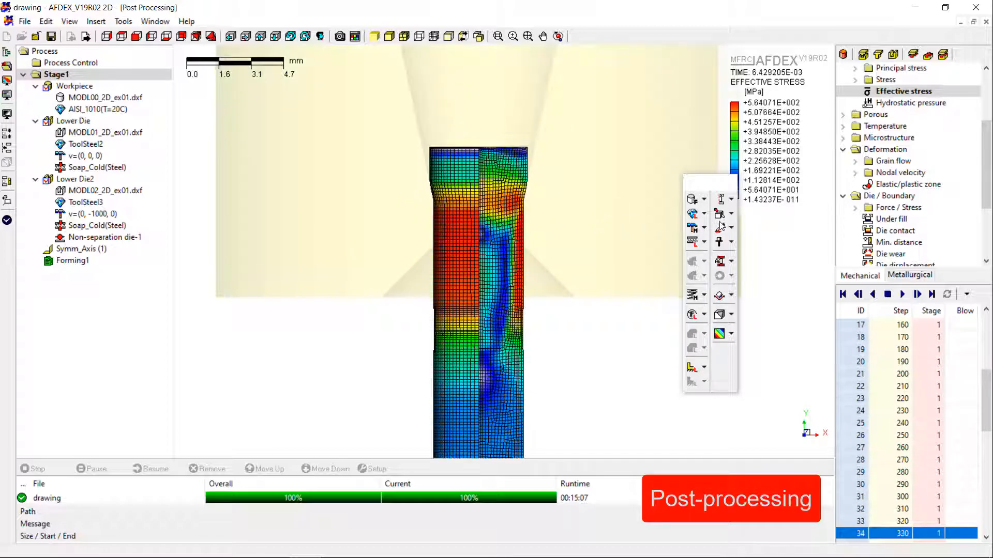
Step: Display Grain flow lines, customized to 16 vertical lines
{"action": "left_click", "coordinate": [855, 162]}
{"action": "left_click", "coordinate": [889, 174]}
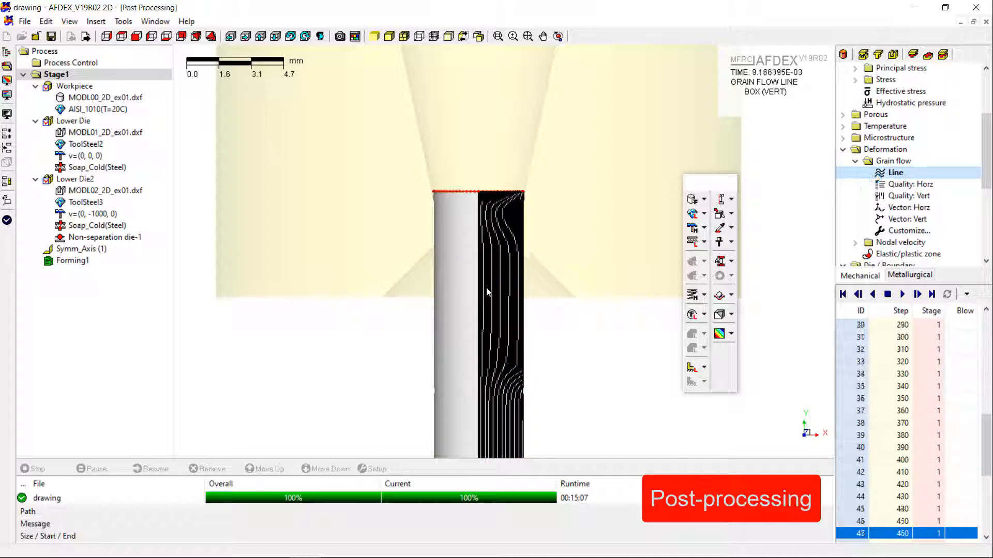
{"action": "left_click", "coordinate": [911, 231]}
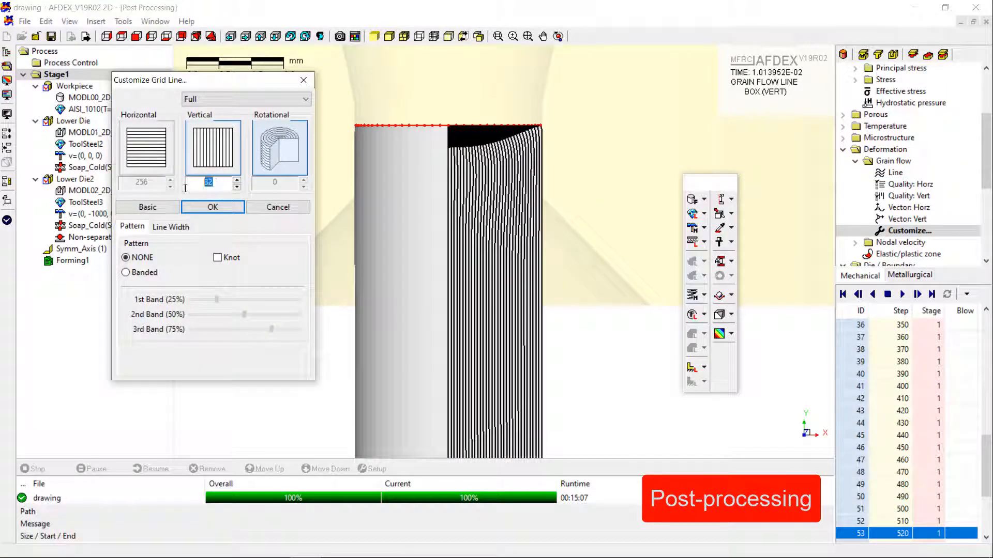
{"action": "key", "text": "Return"}
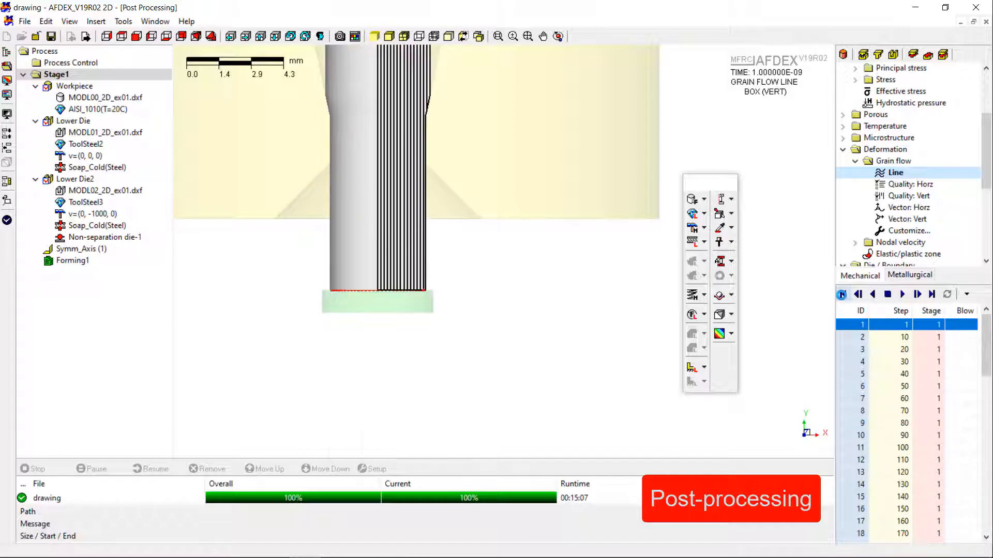
Step: Replay the grain flow animation and frame the view on the part top and die
{"action": "left_click", "coordinate": [901, 294]}
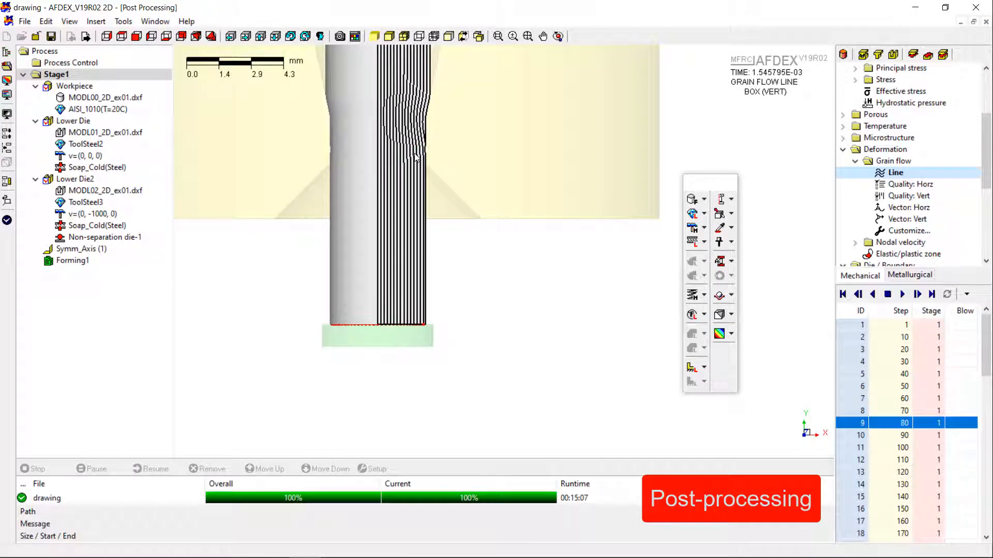
{"action": "scroll", "coordinate": [414, 158], "scroll_direction": "up", "scroll_amount": 2}
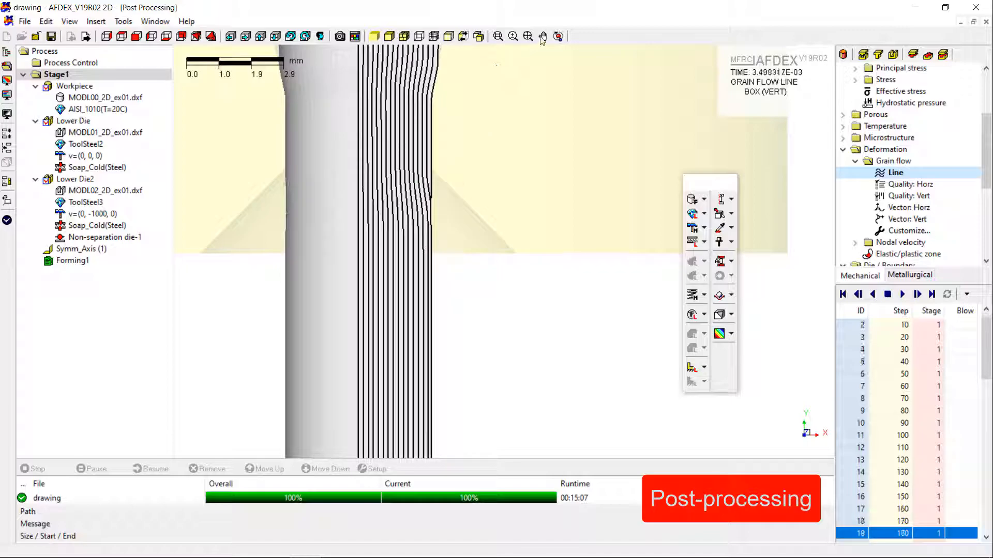
{"action": "left_click_drag", "start_coordinate": [489, 98], "coordinate": [548, 209]}
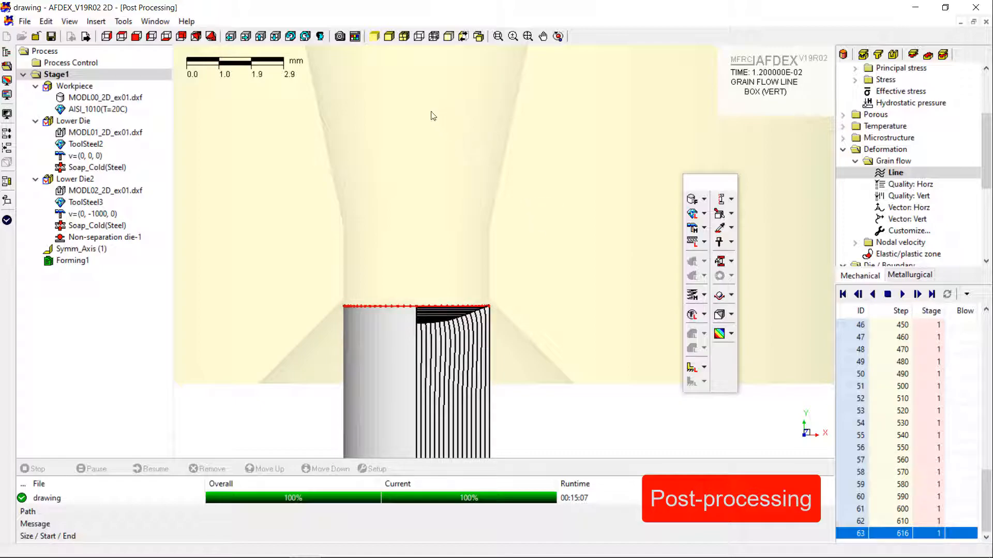
{"action": "scroll", "coordinate": [433, 116], "scroll_direction": "down", "scroll_amount": 5}
{"action": "scroll", "coordinate": [408, 355], "scroll_direction": "up", "scroll_amount": 6}
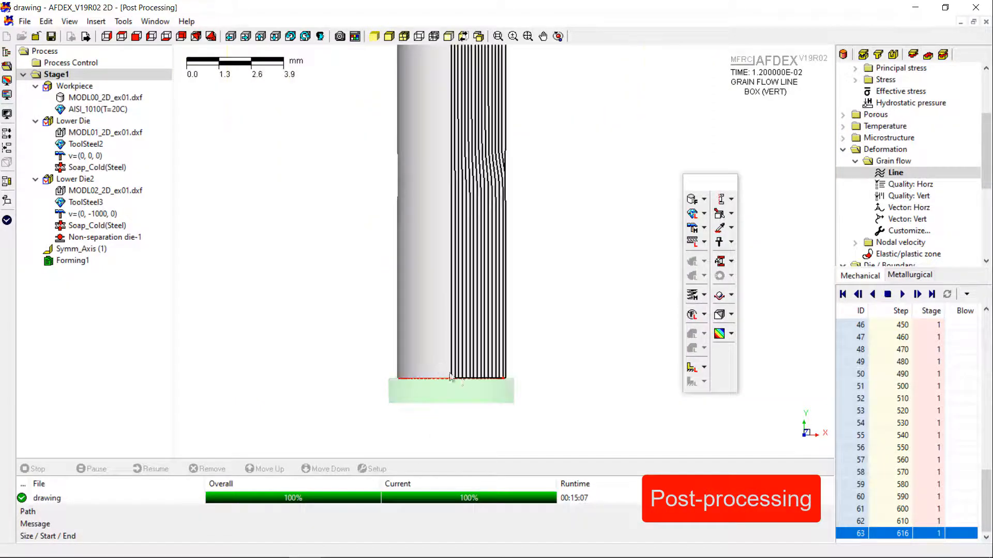